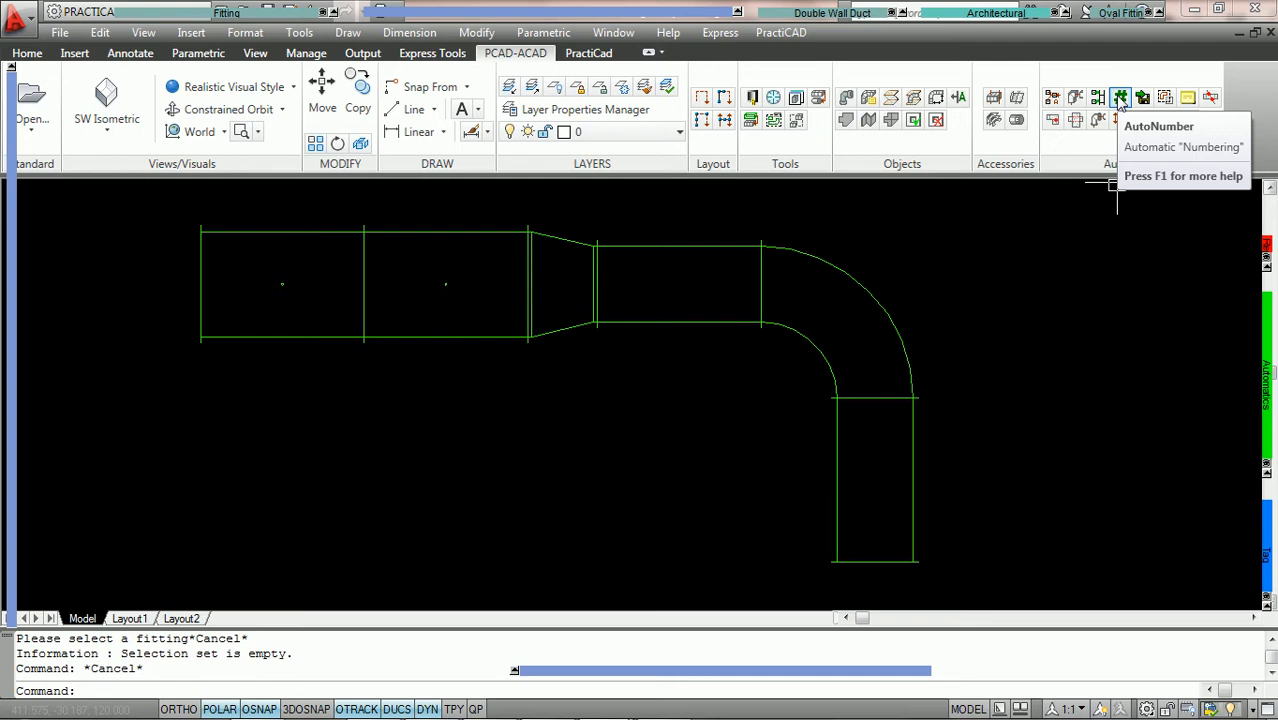
# Open the AutoNumber settings and examine the selection, conditions, placement and tag options
pyautogui.click(1120, 97)
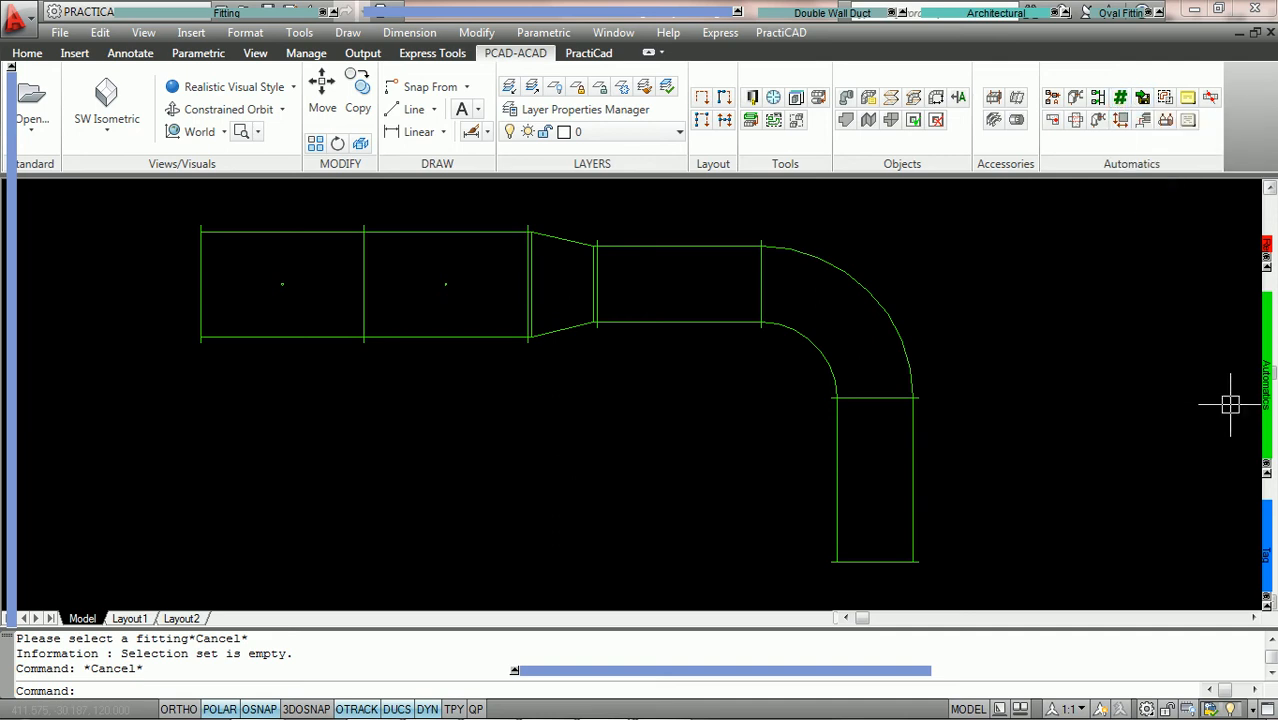
pyautogui.moveTo(1267, 385)
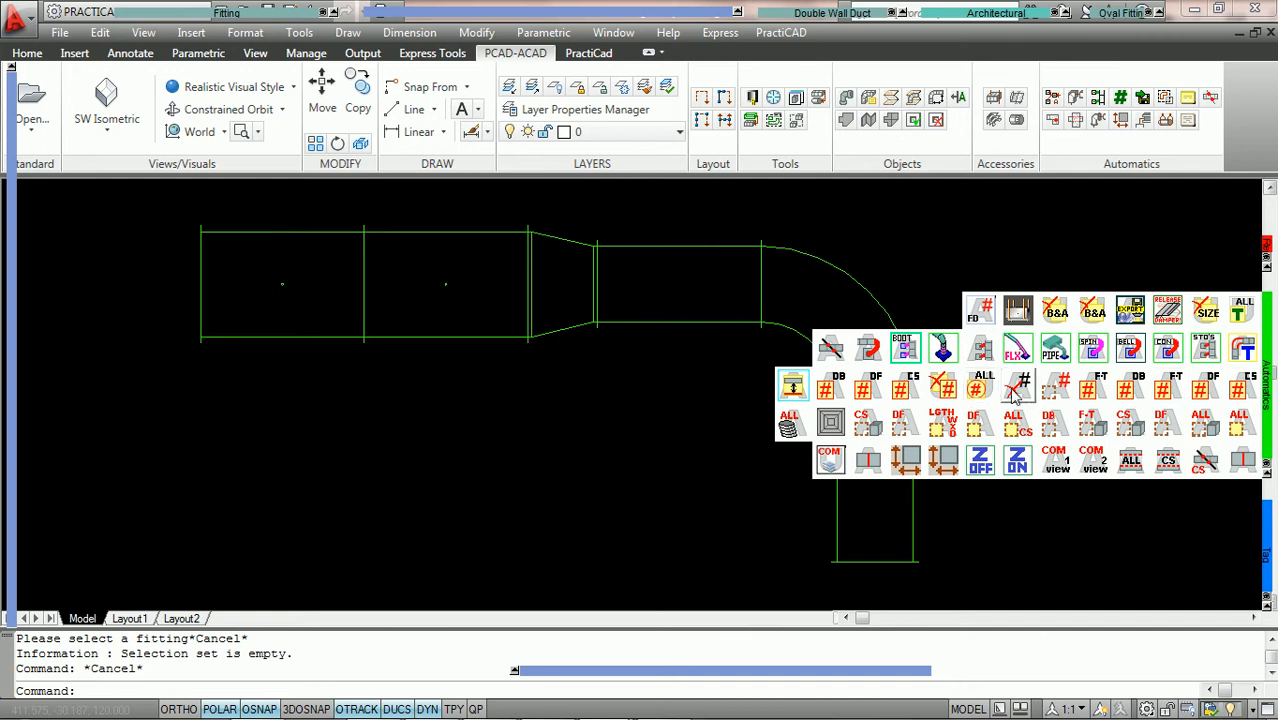
pyautogui.click(1121, 99)
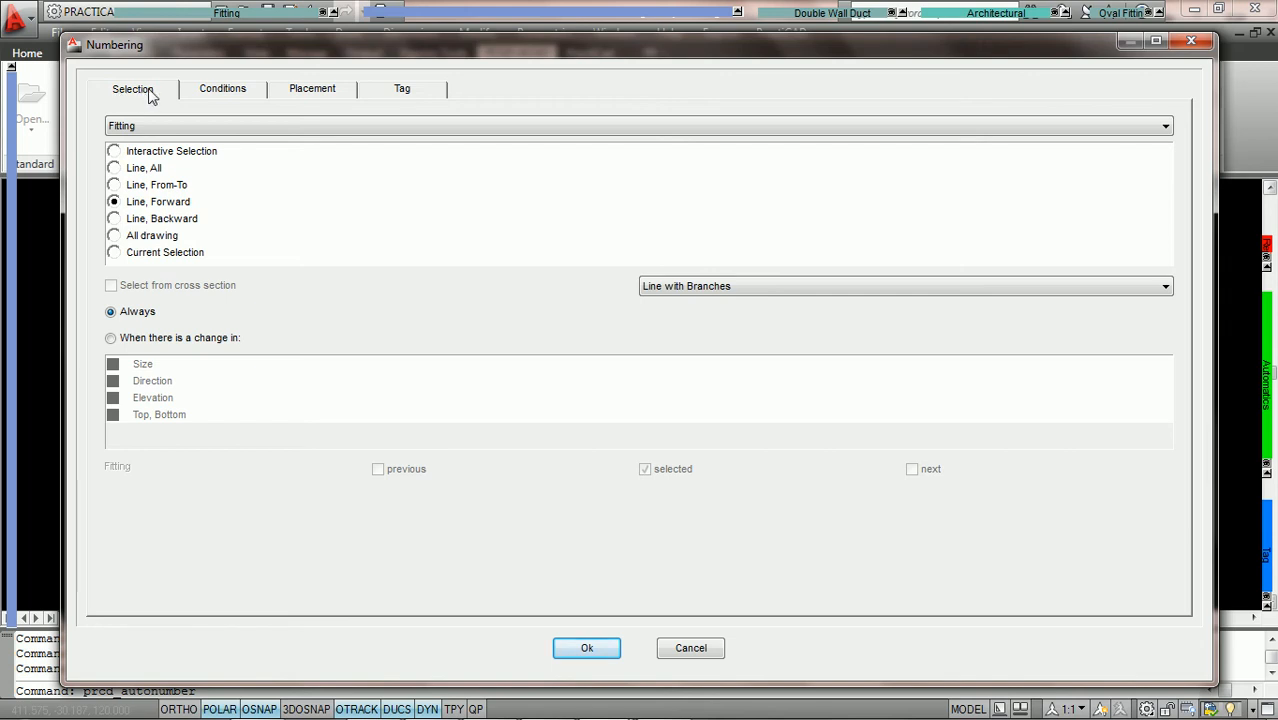
pyautogui.click(237, 93)
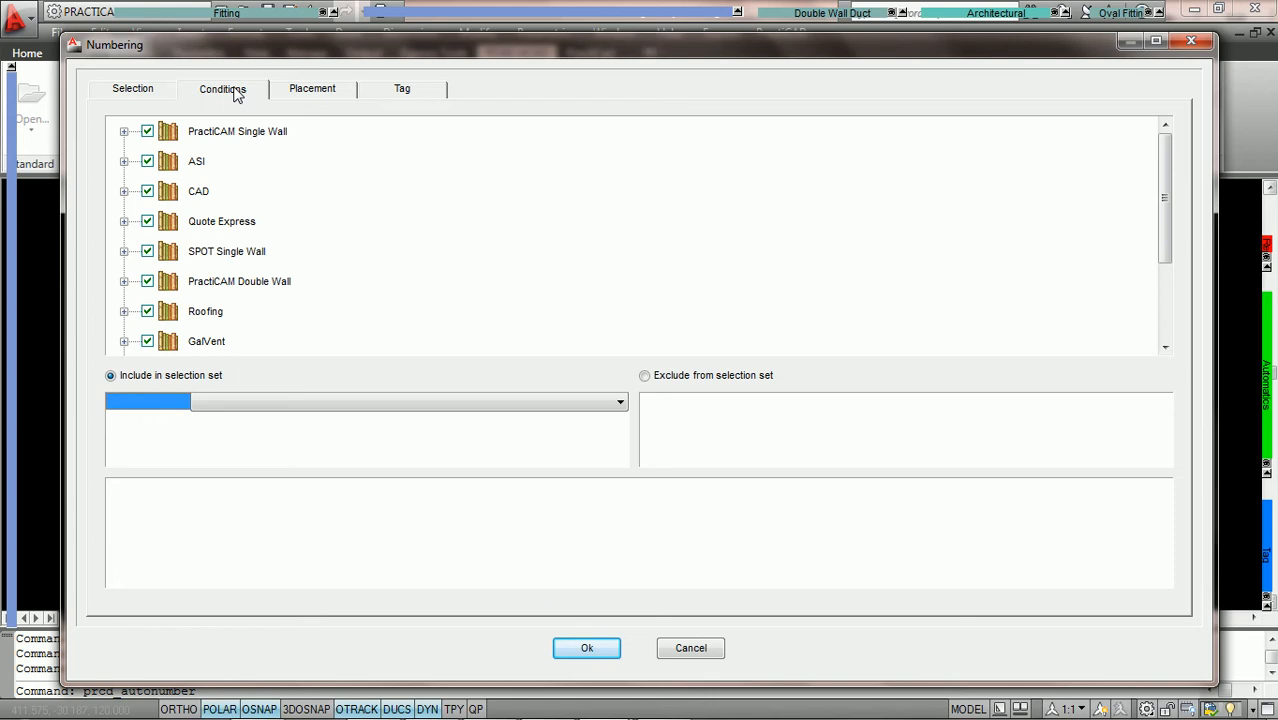
pyautogui.click(305, 96)
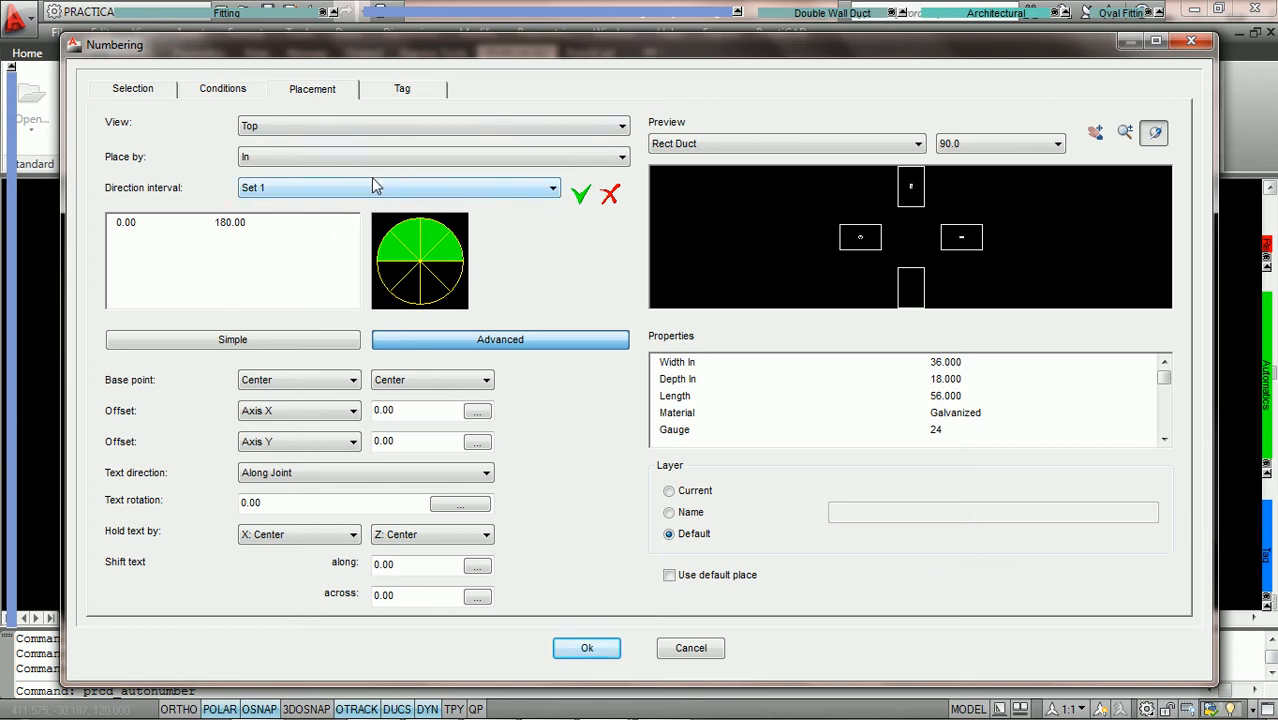
pyautogui.click(410, 90)
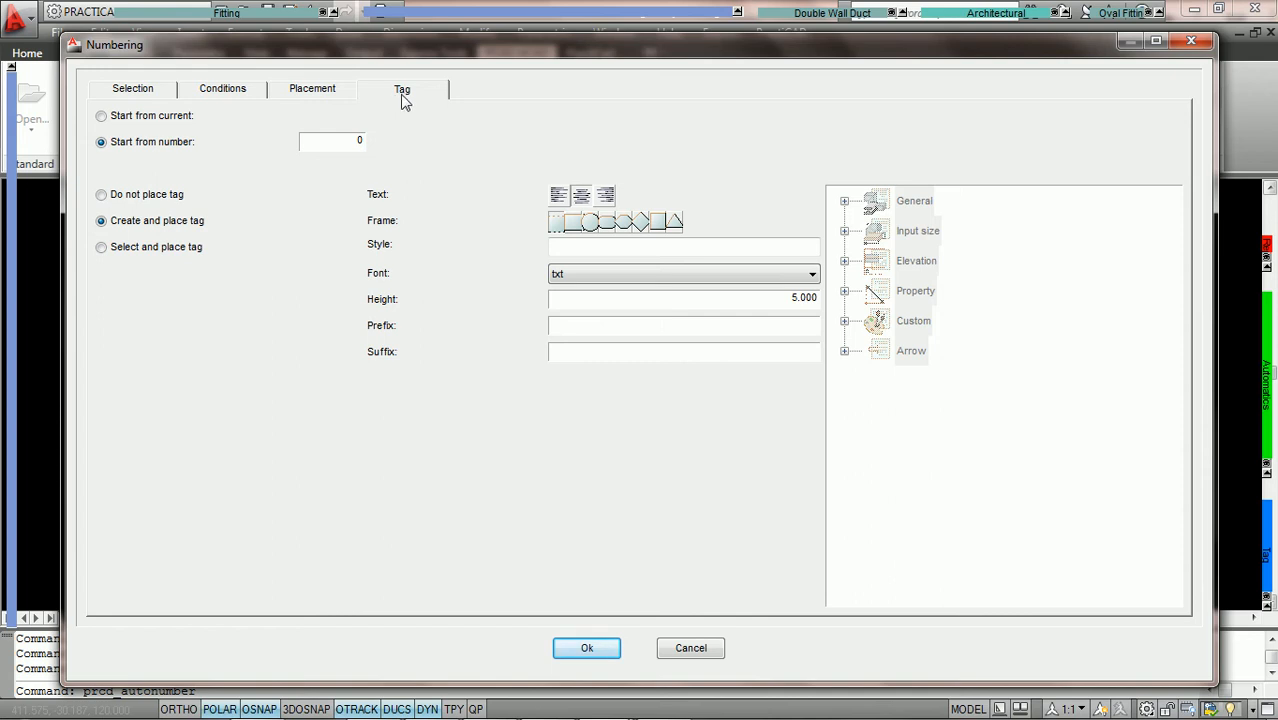
pyautogui.click(138, 92)
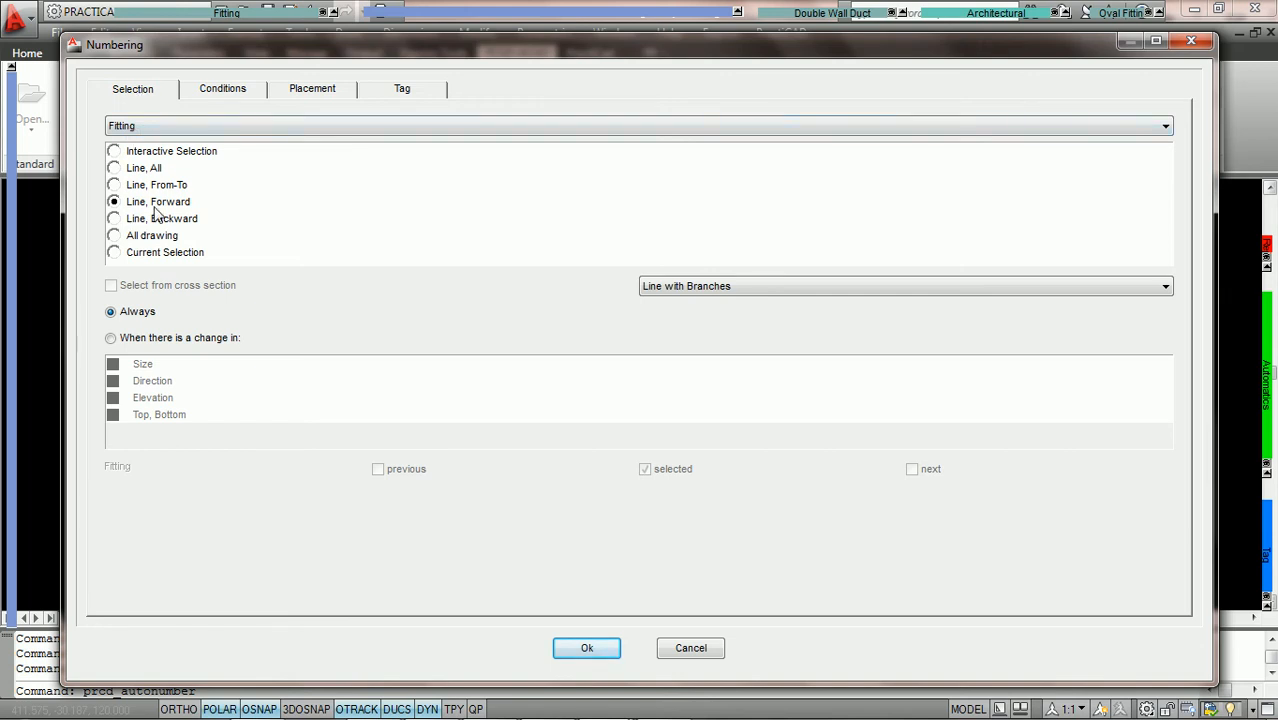
pyautogui.click(222, 89)
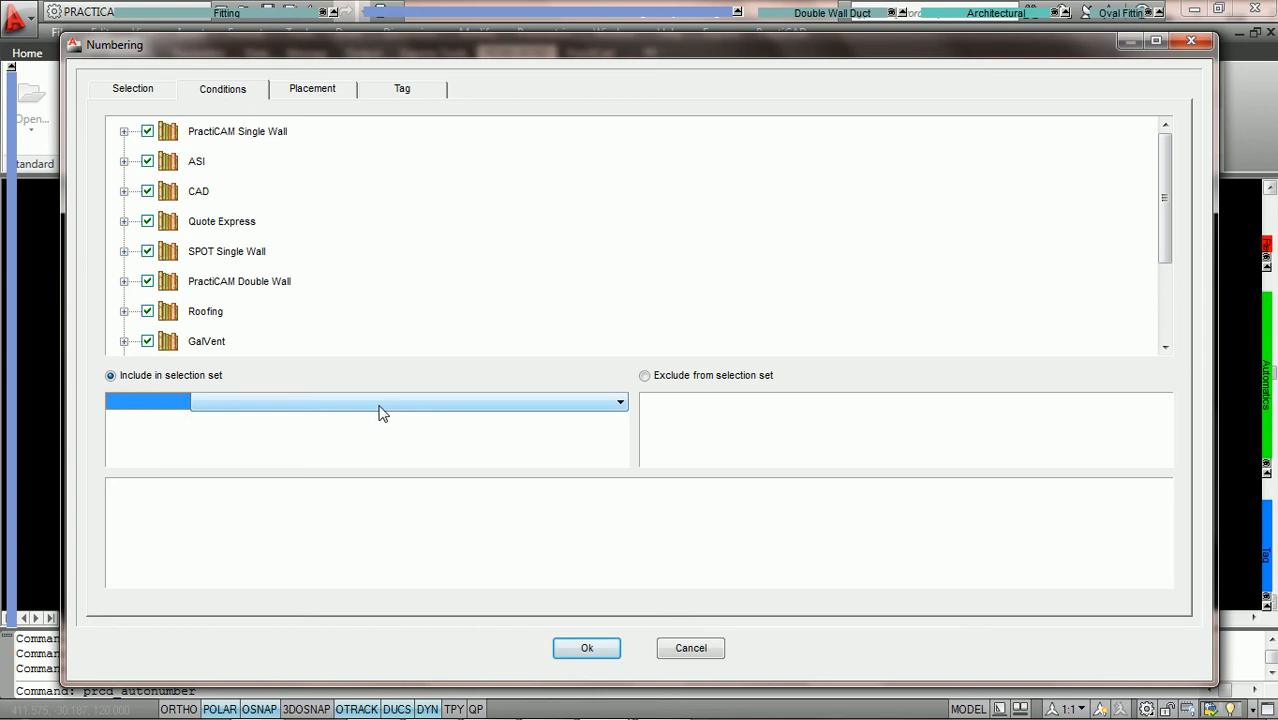
pyautogui.click(327, 92)
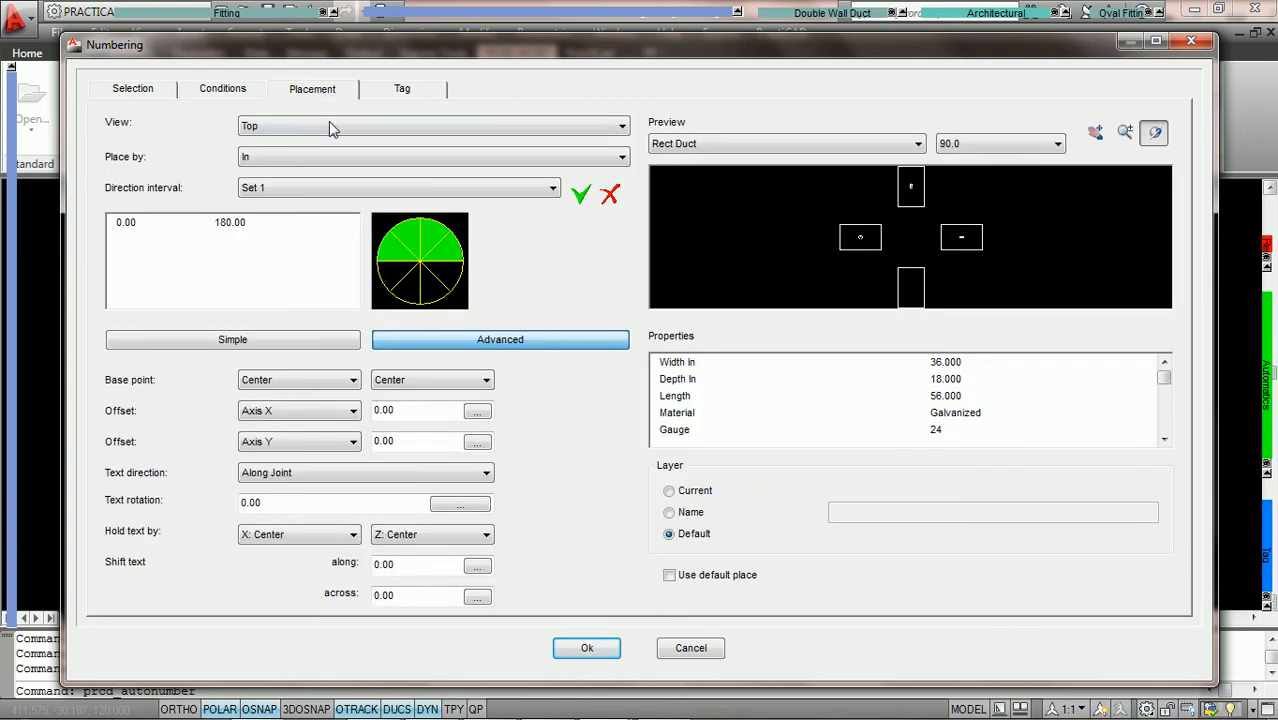
# Clear the direction interval in the numbering placement settings and set the text direction to Left - Right
pyautogui.click(400, 252)
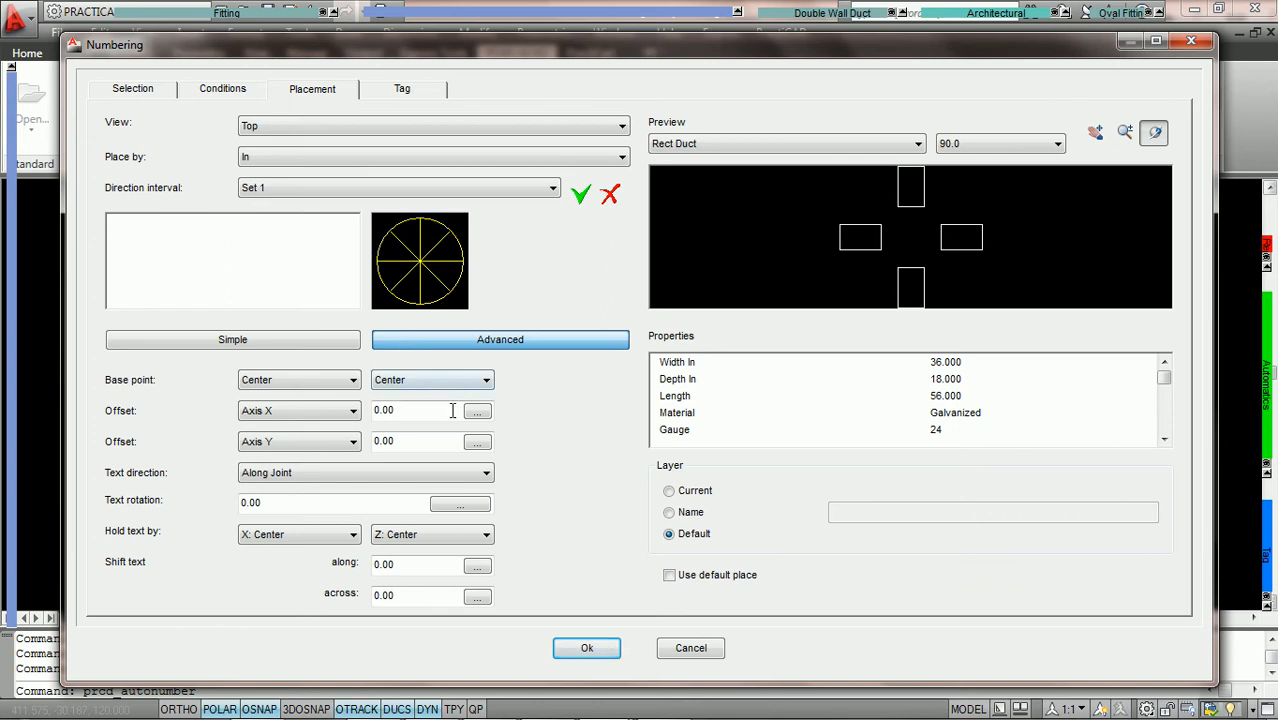
pyautogui.click(420, 480)
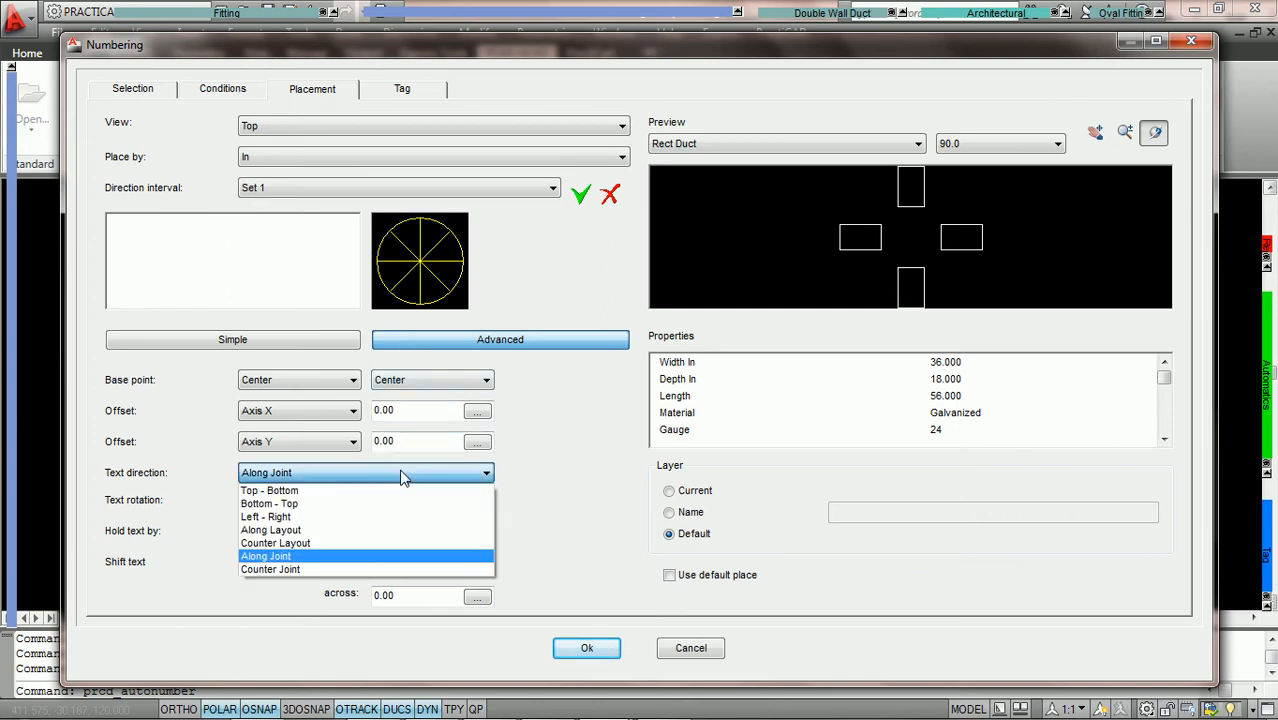
pyautogui.click(306, 514)
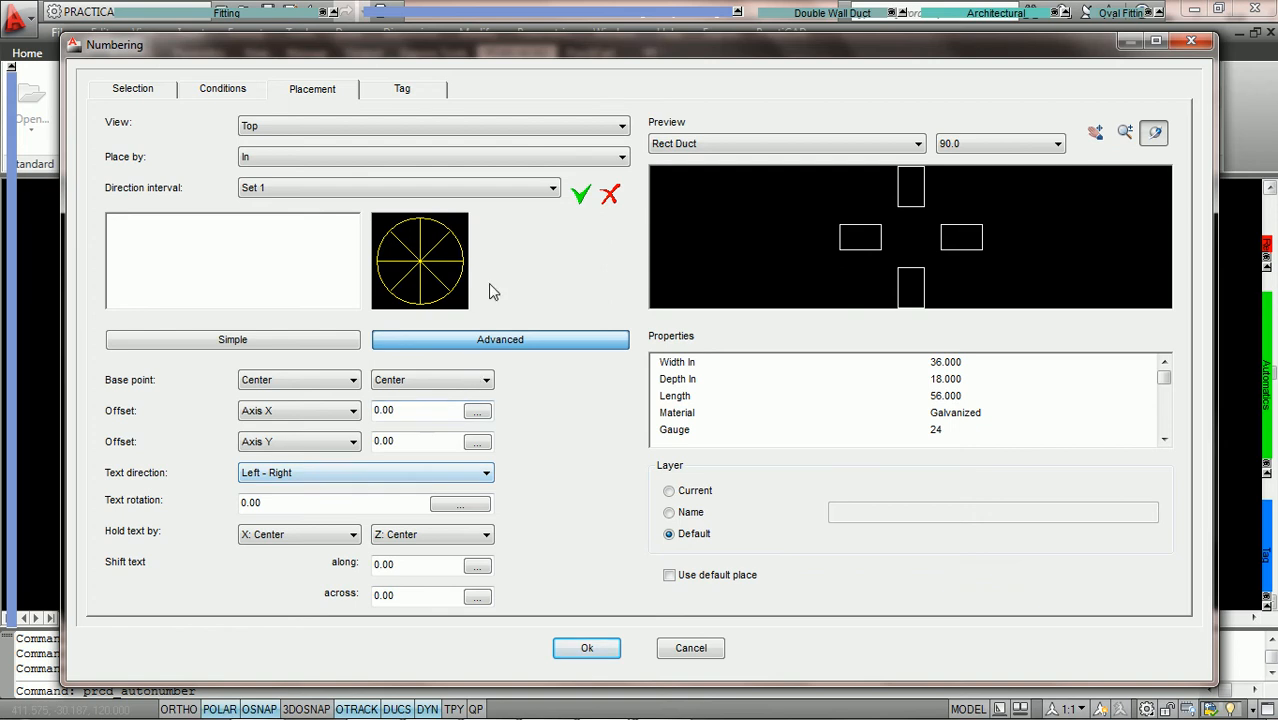
# In the tag settings, set the numbering to start from the current number
pyautogui.click(412, 95)
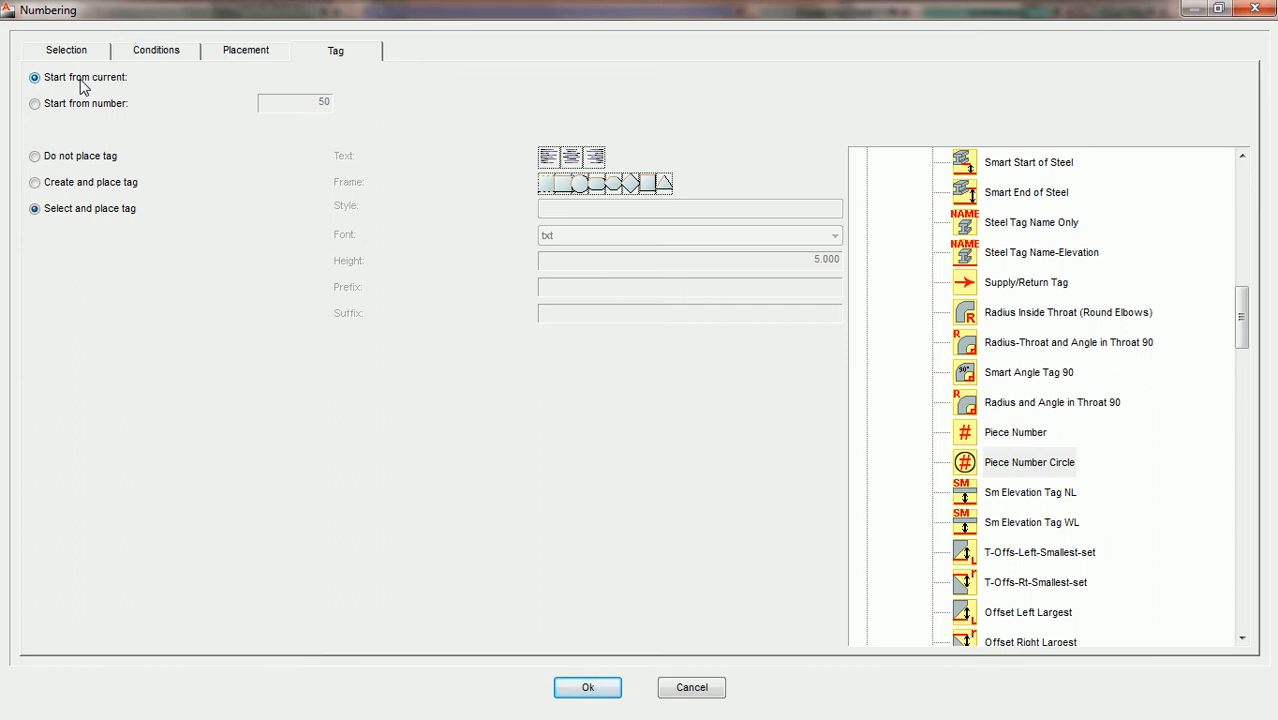
pyautogui.click(35, 104)
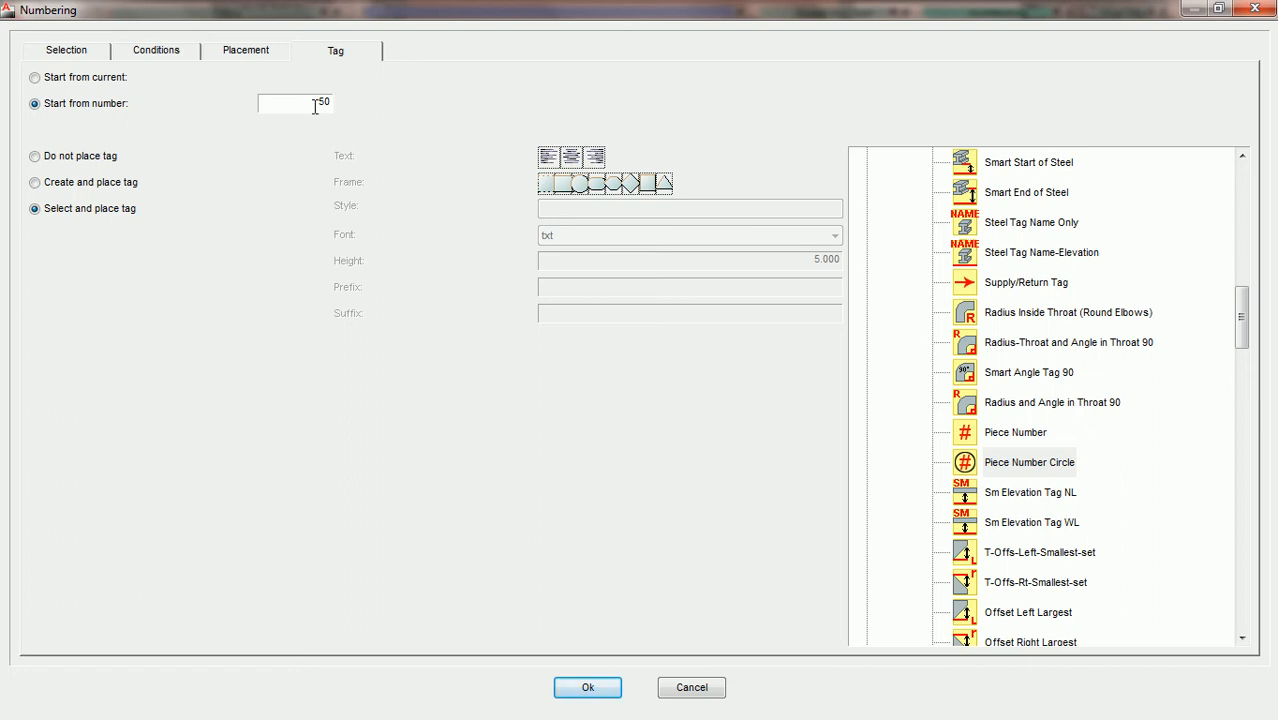
pyautogui.click(35, 79)
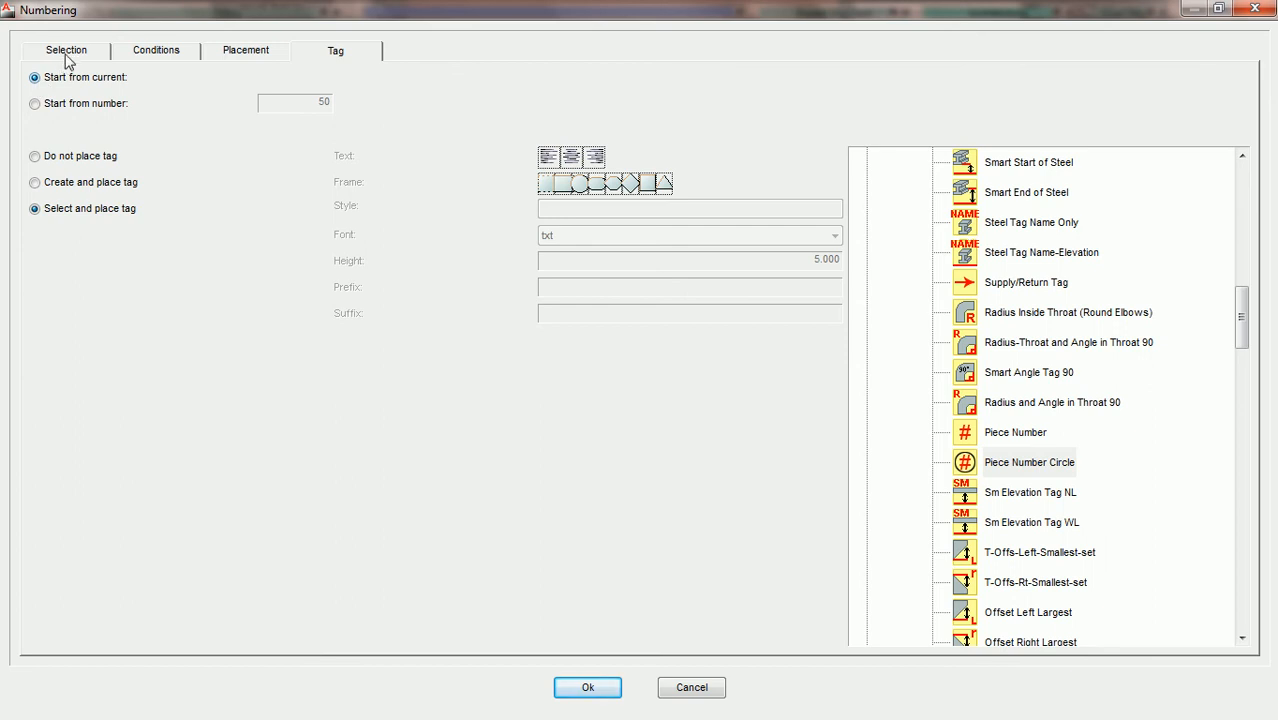
# Review the numbering settings, accept them and number the duct run forward from the first wide duct piece
pyautogui.click(67, 55)
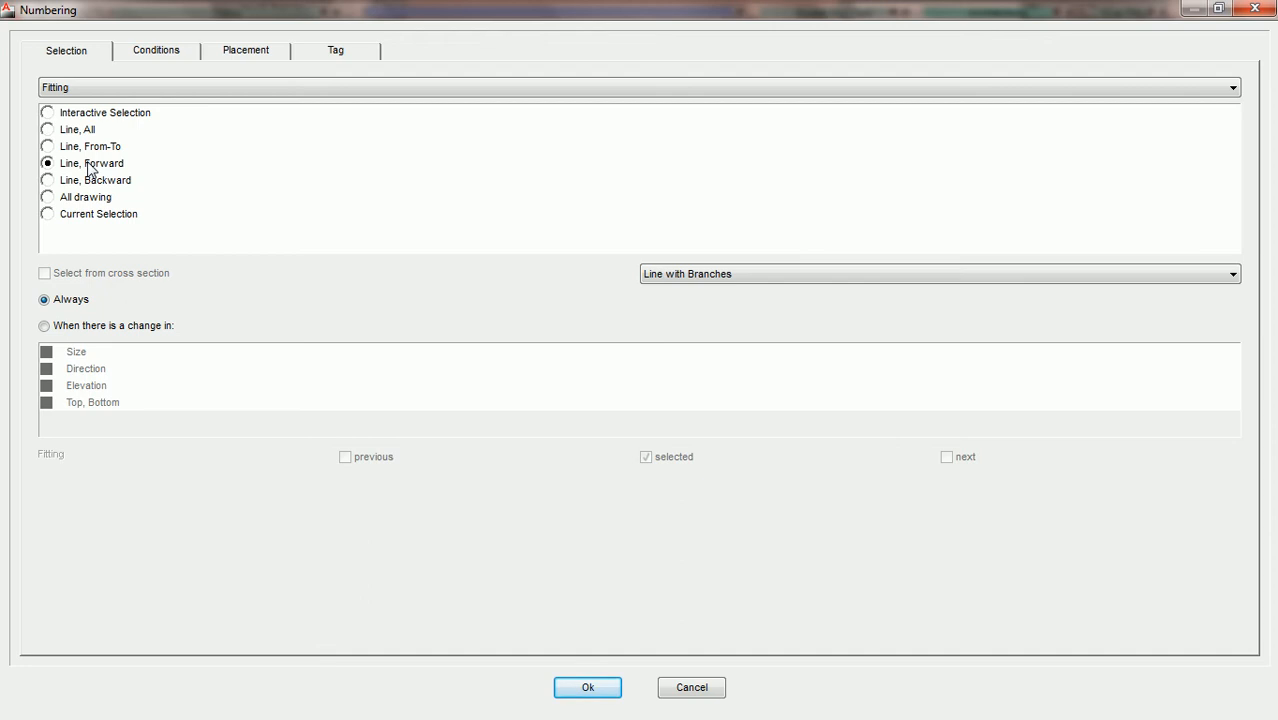
pyautogui.click(163, 55)
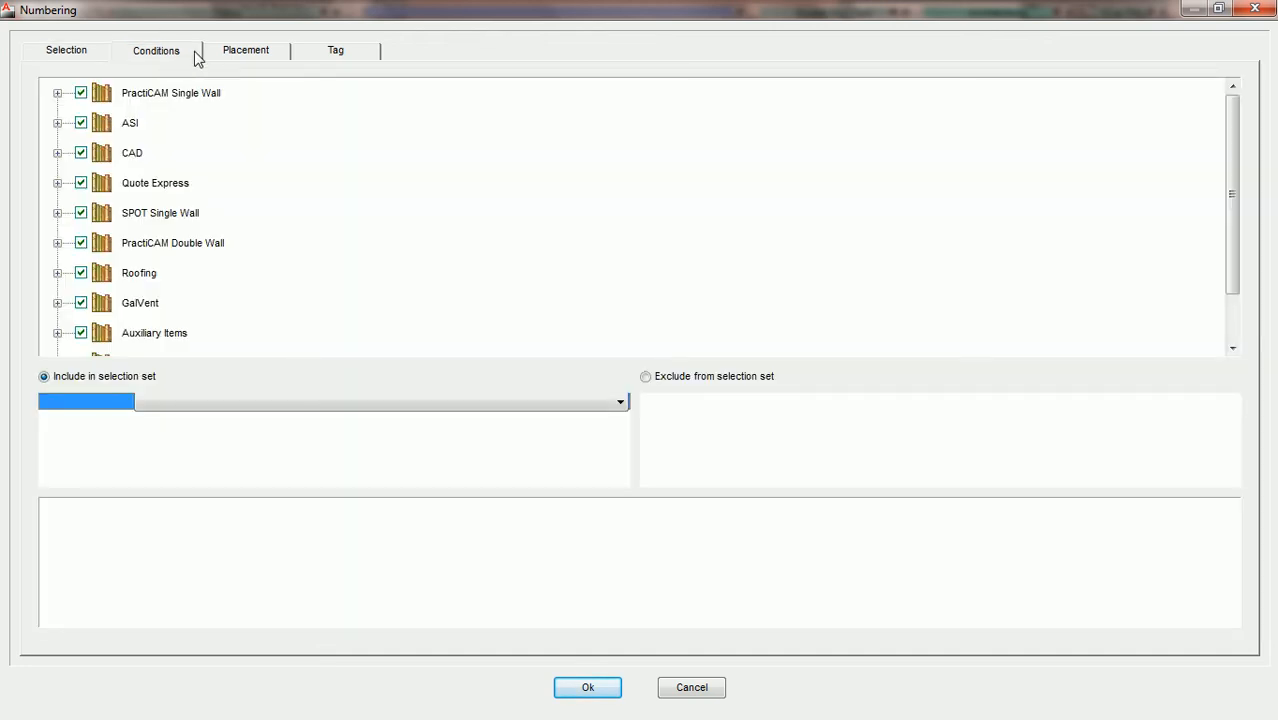
pyautogui.click(228, 52)
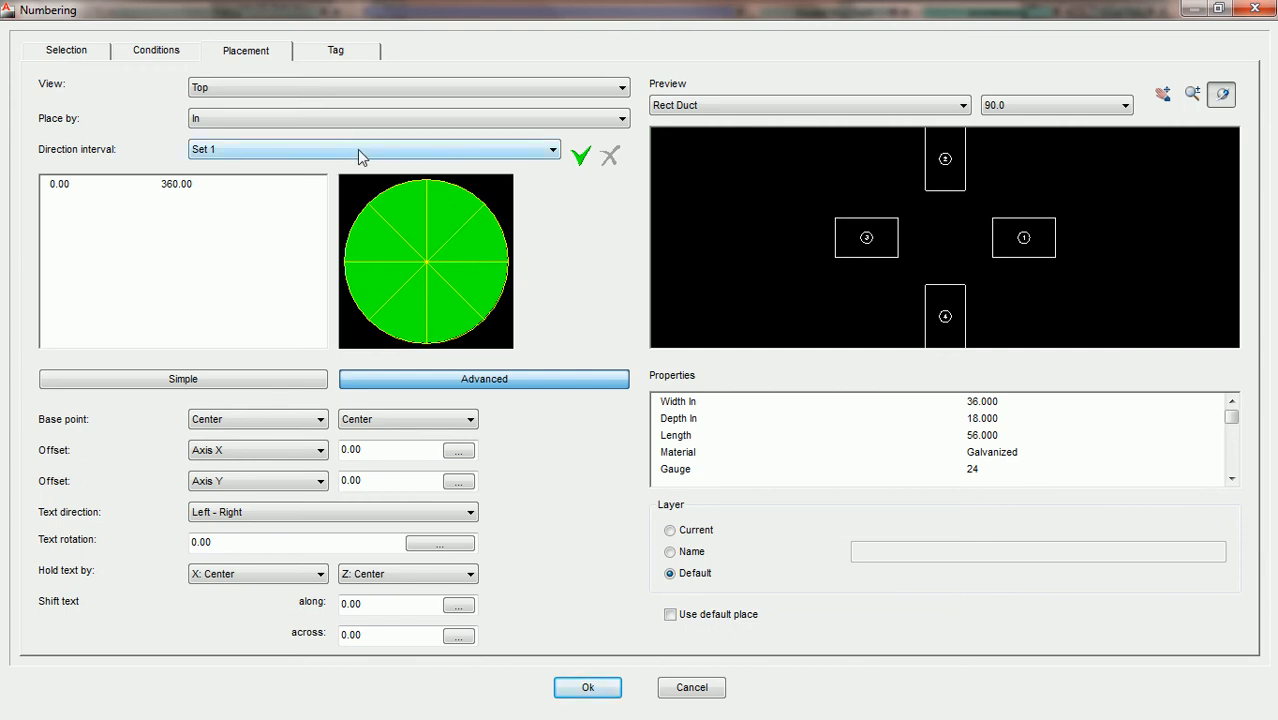
pyautogui.click(337, 53)
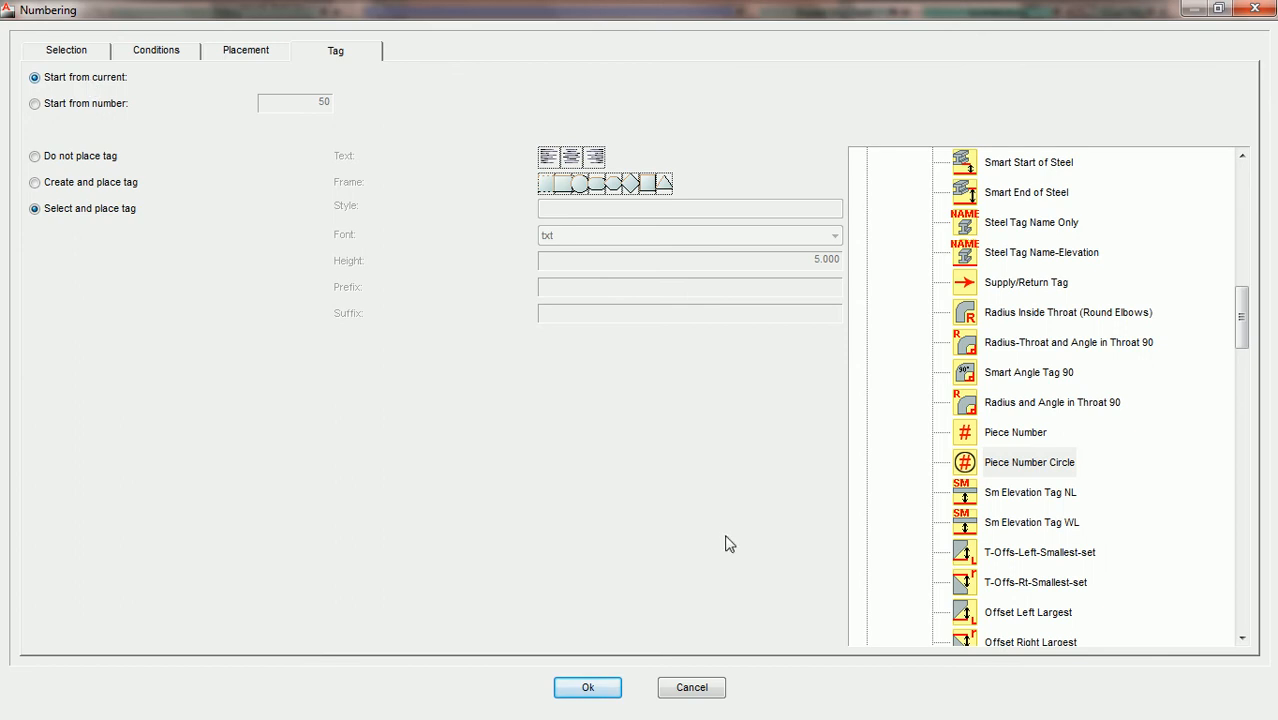
pyautogui.click(598, 688)
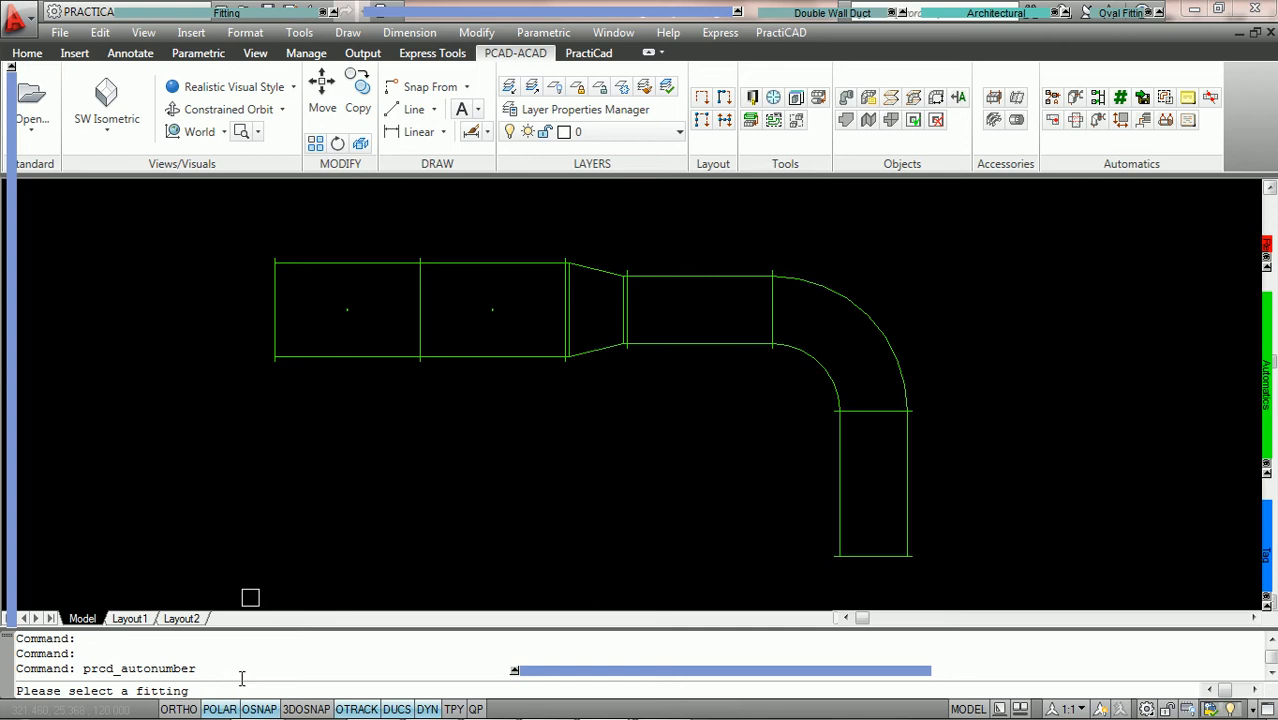
pyautogui.click(357, 262)
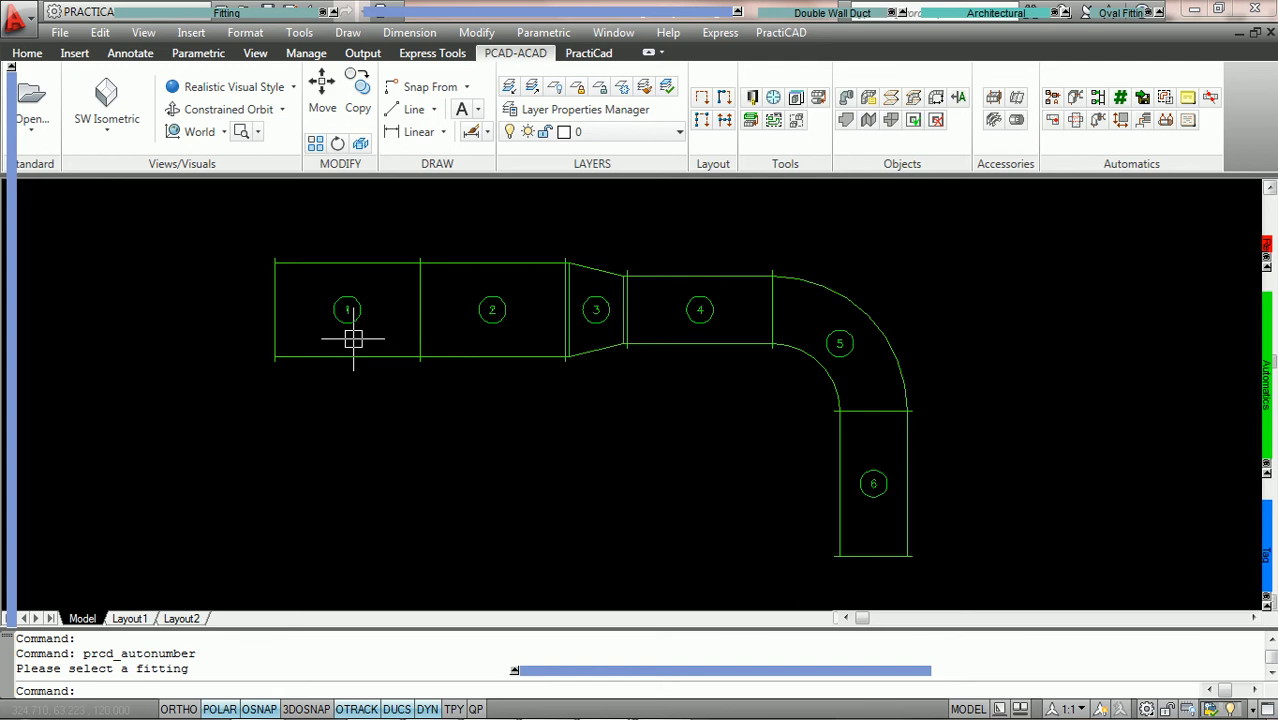
pyautogui.scroll(1, 353, 342)
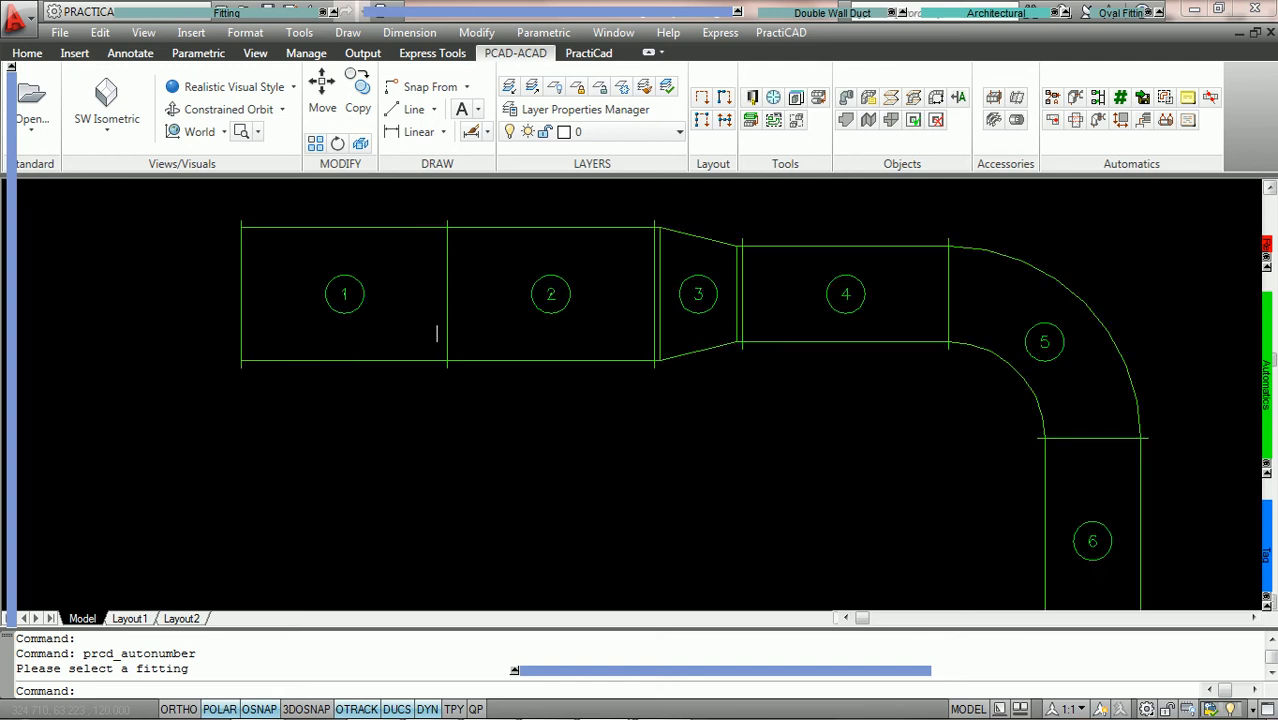
pyautogui.scroll(-2, 976, 442)
pyautogui.moveTo(976, 442); pyautogui.dragTo(815, 397, button='middle')
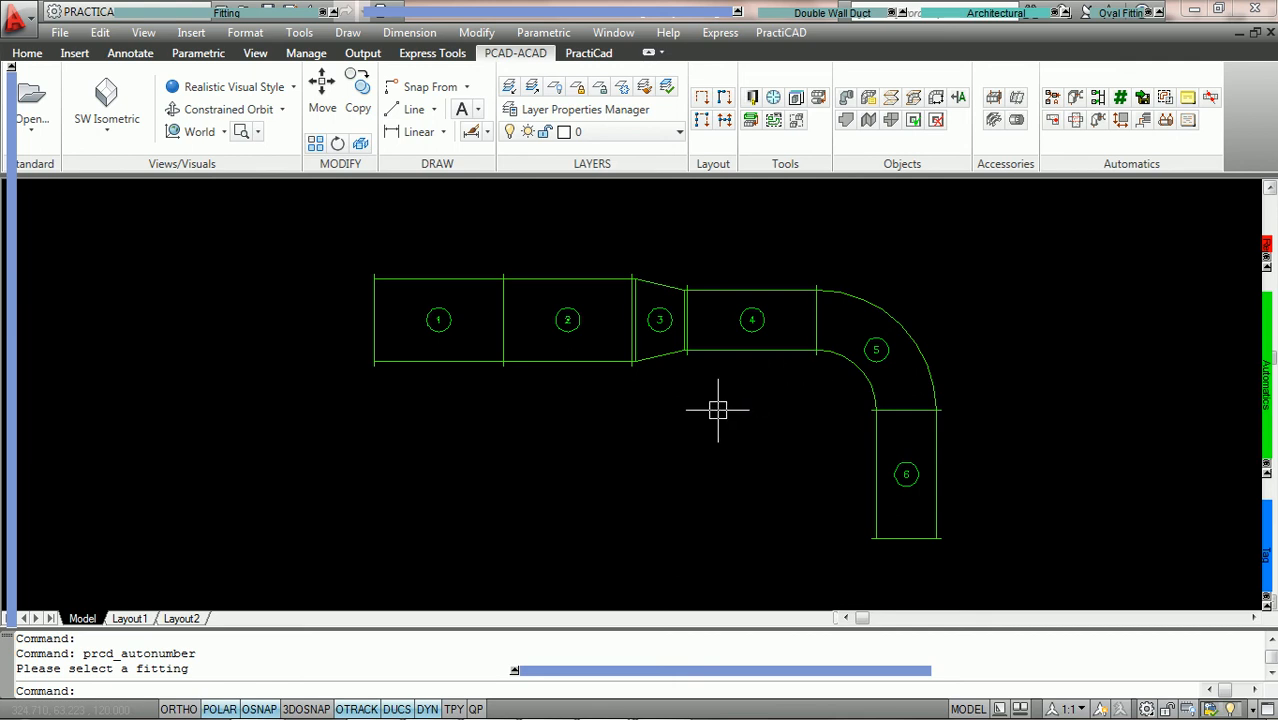
# Undo the view changes and the automatic numbering of the duct run
pyautogui.hotkey('ctrl', 'z')
pyautogui.hotkey('ctrl', 'z')
pyautogui.hotkey('ctrl', 'z')
pyautogui.hotkey('ctrl', 'z')
# Set the current piece number to 25 in the identification settings, with the straight duct before the elbow selected
pyautogui.click(736, 343)
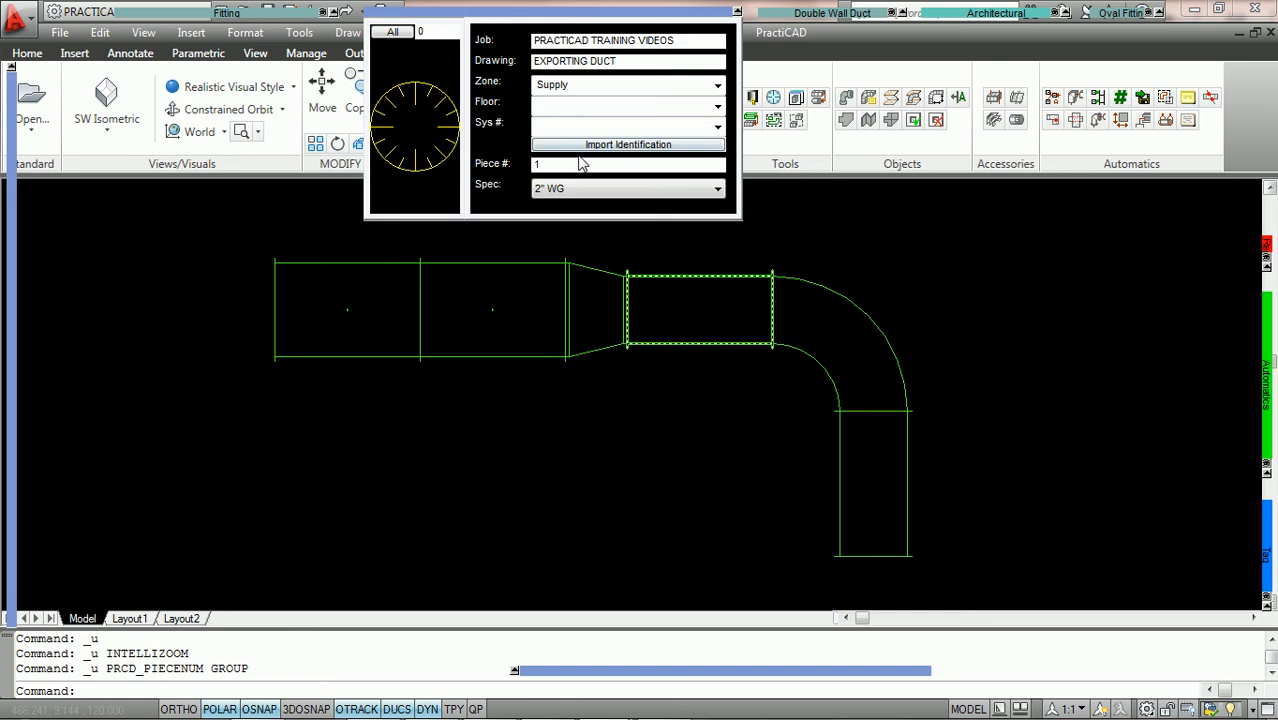
pyautogui.doubleClick(537, 165)
pyautogui.write('35')
pyautogui.press('Return')
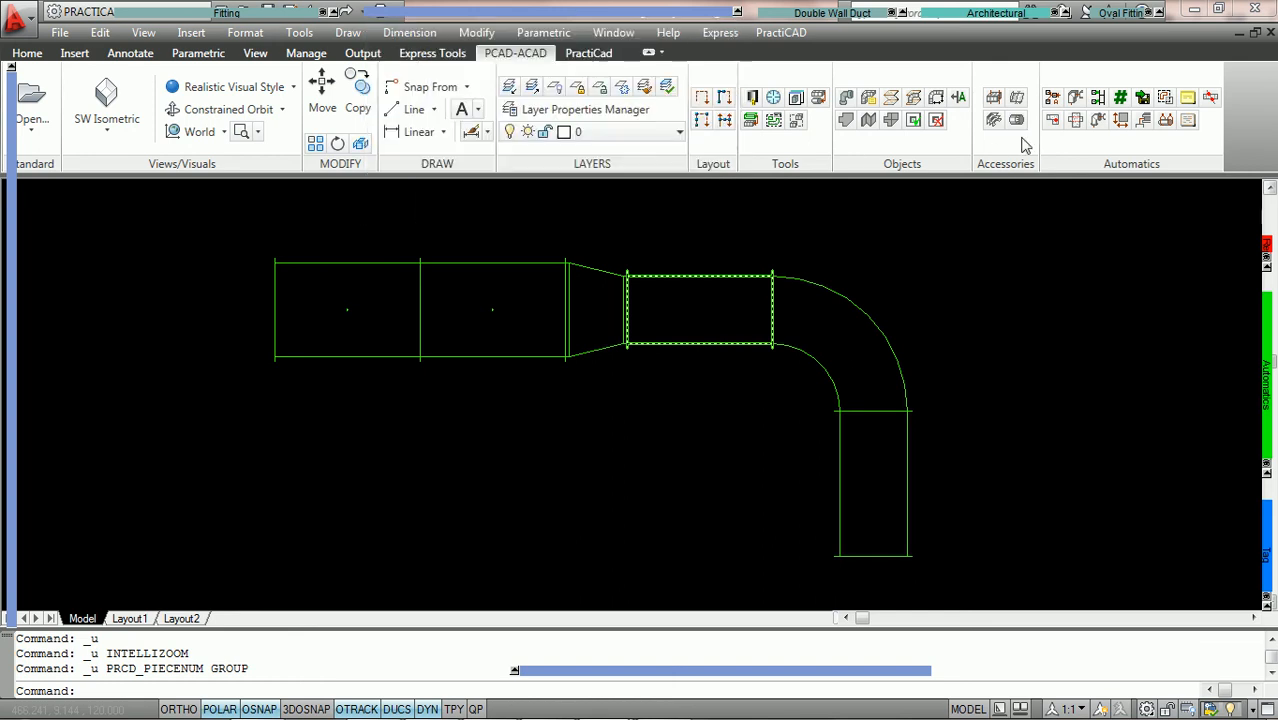
# Run AutoNumber with the start-from-current option on the duct run, beginning at the first wide duct piece
pyautogui.click(1121, 100)
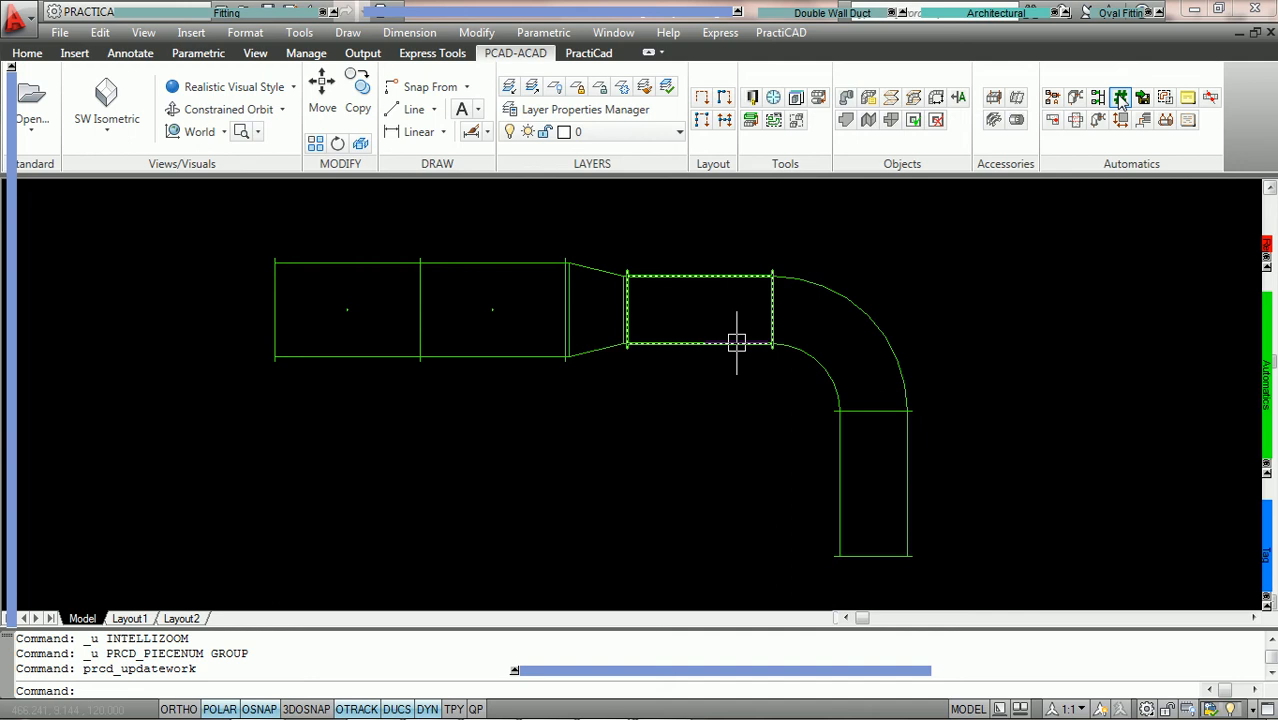
pyautogui.click(1121, 100)
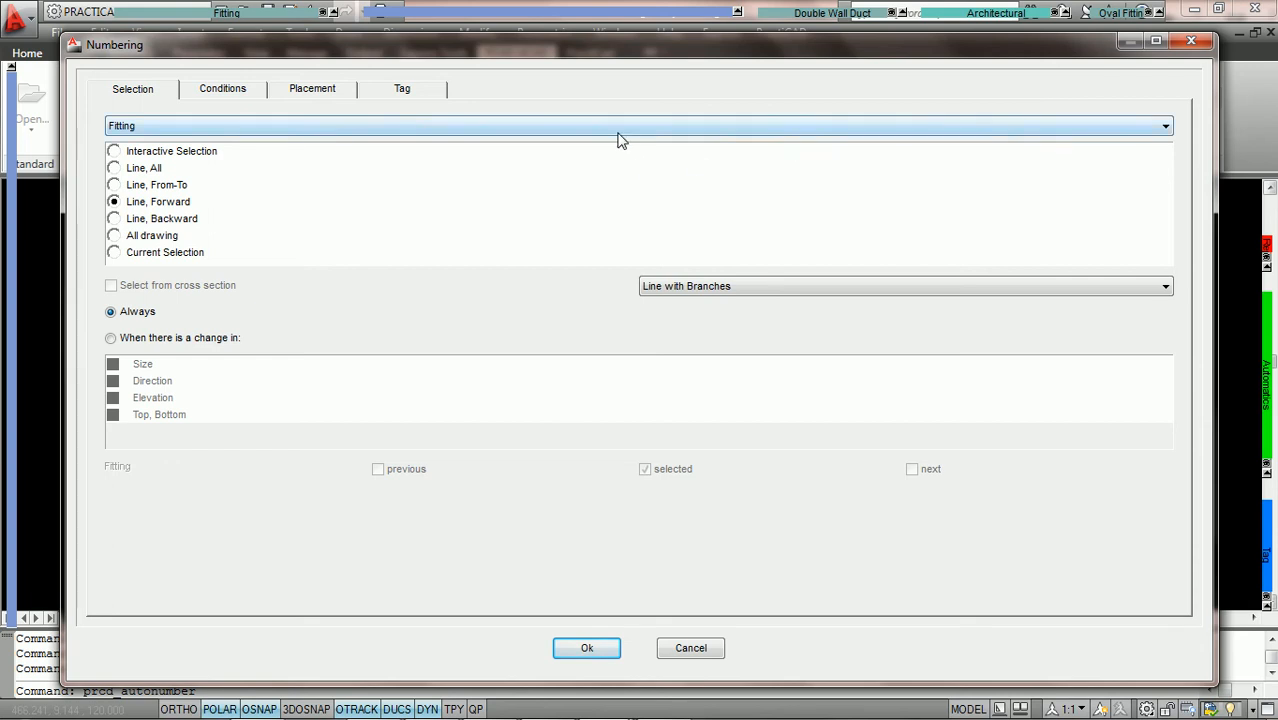
pyautogui.click(236, 93)
pyautogui.click(314, 94)
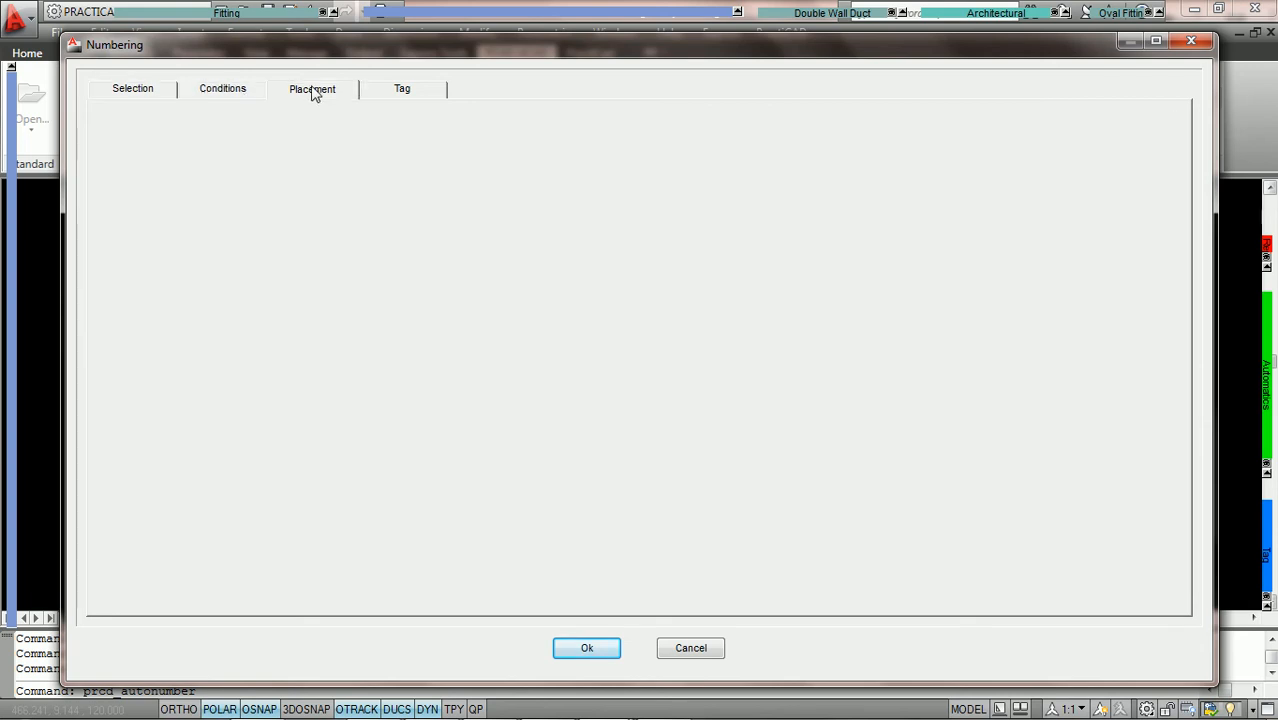
pyautogui.click(413, 92)
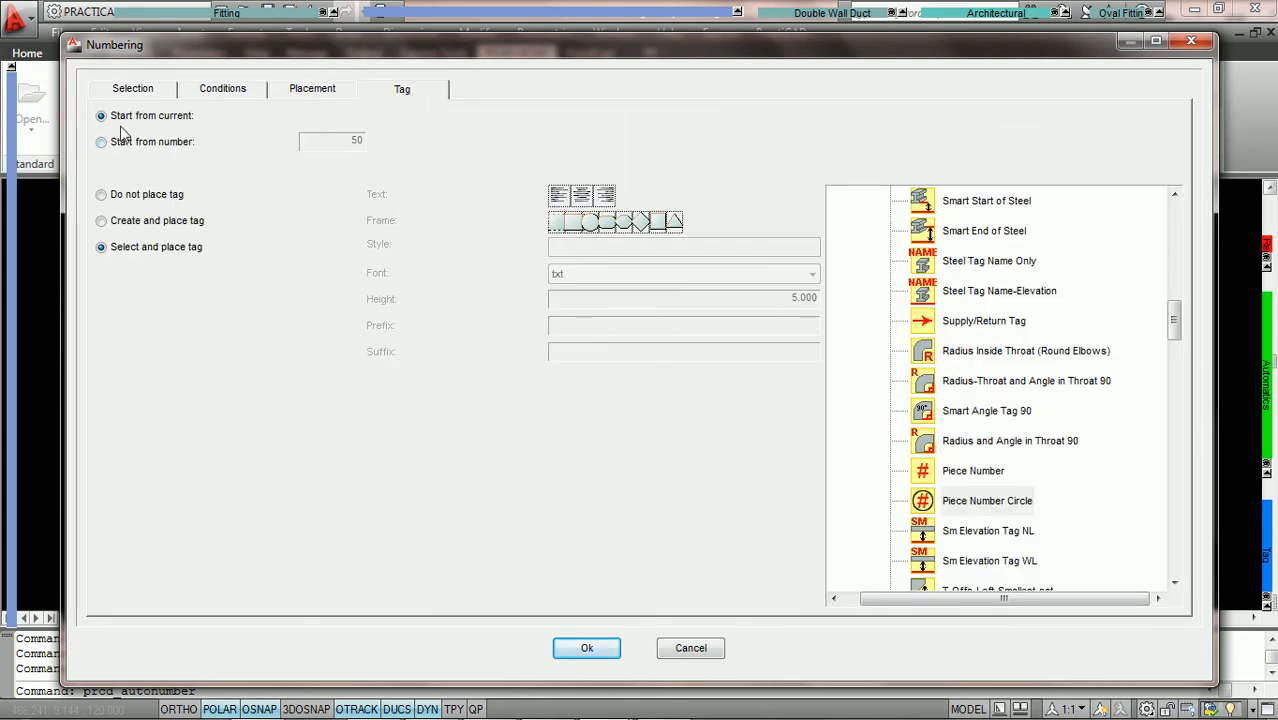
pyautogui.click(586, 650)
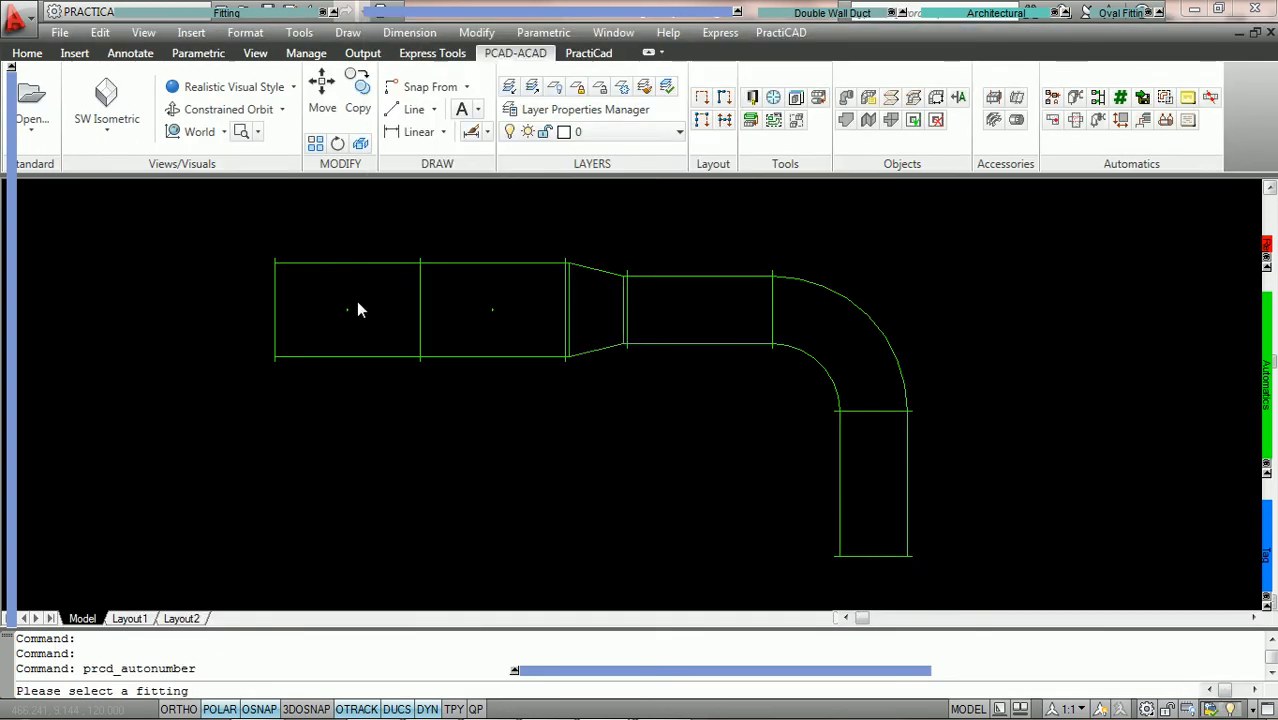
pyautogui.click(340, 262)
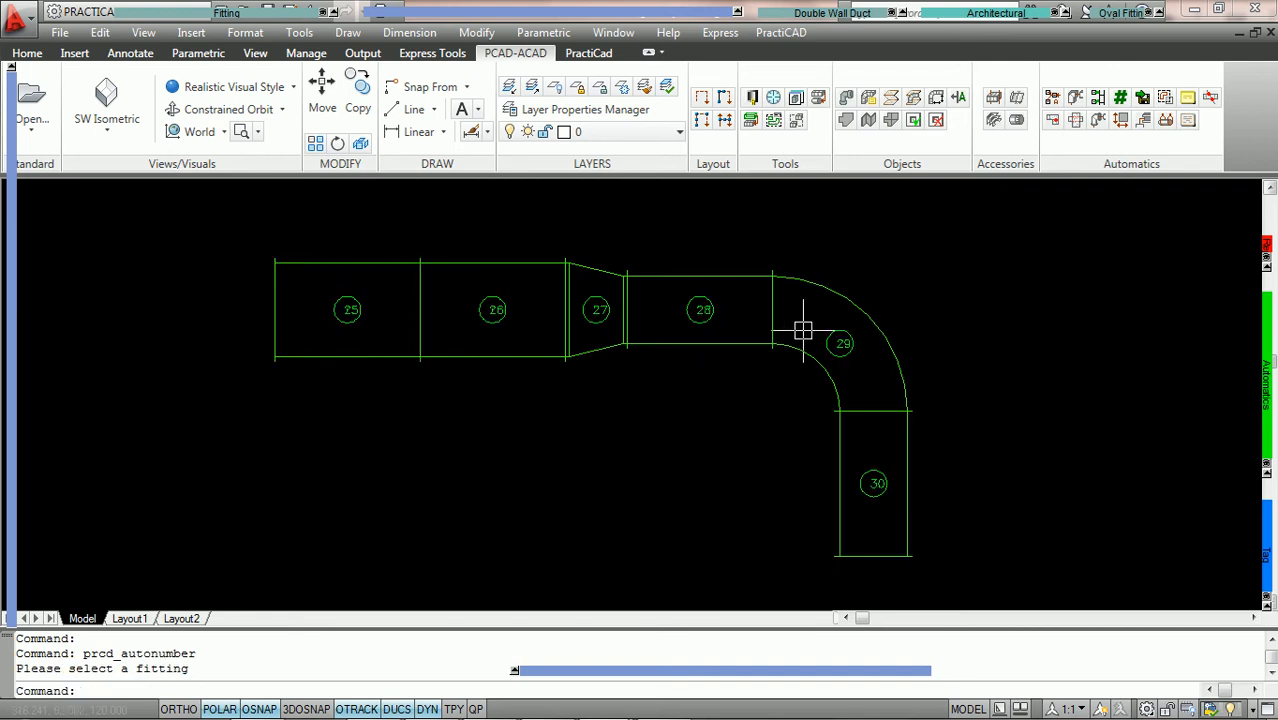
# Undo the last automatic numbering and renumber the duct run with AutoNumber starting from number 50, beginning at the first wide duct piece
pyautogui.moveTo(565, 14)
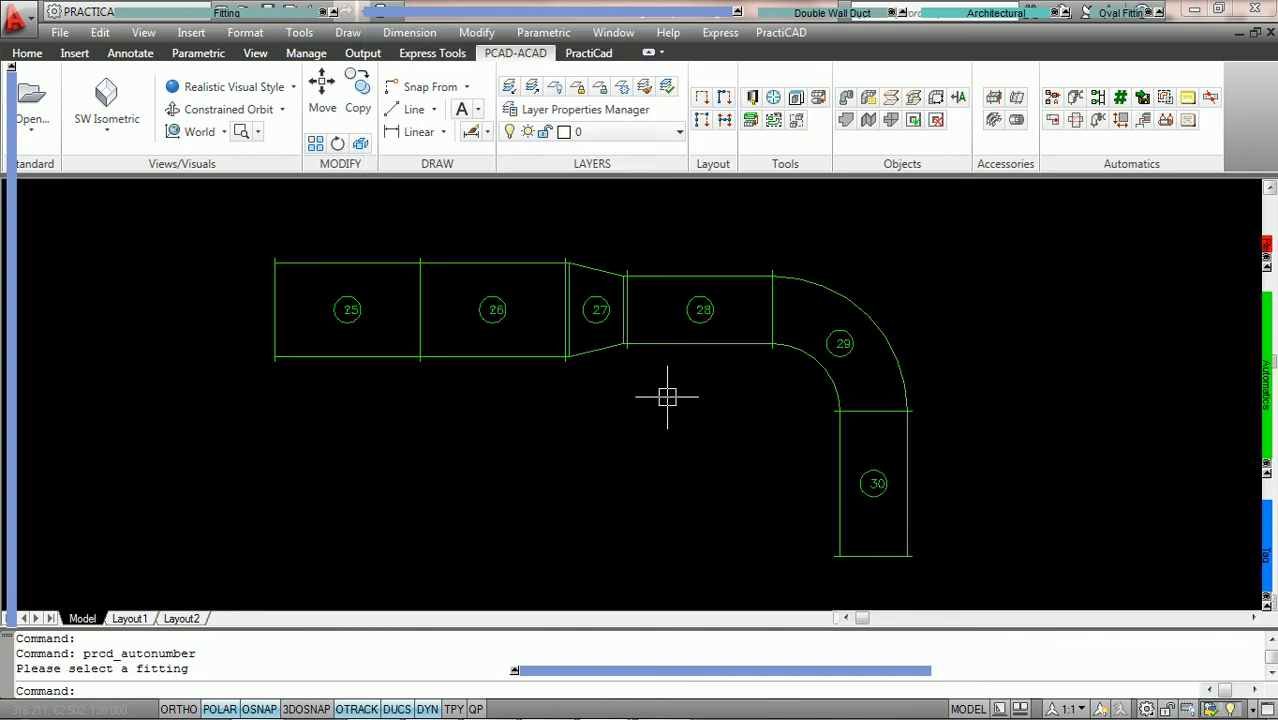
pyautogui.hotkey('ctrl', 'z')
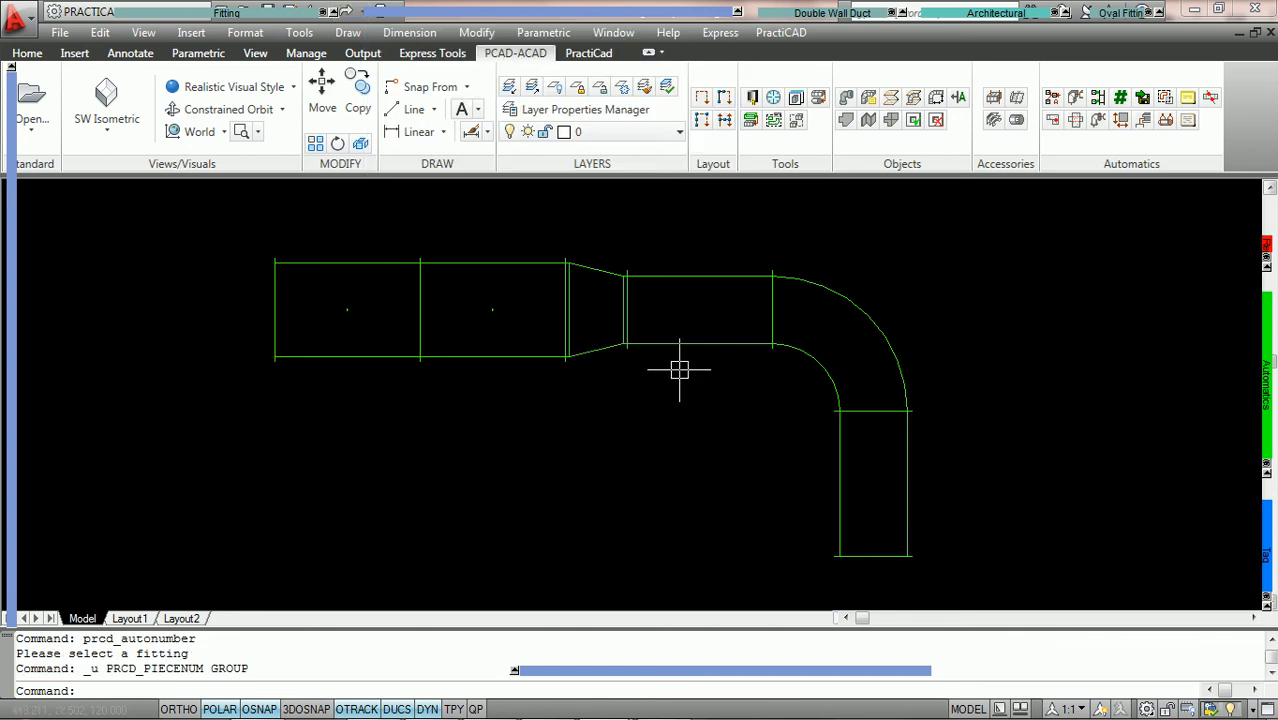
pyautogui.click(1119, 100)
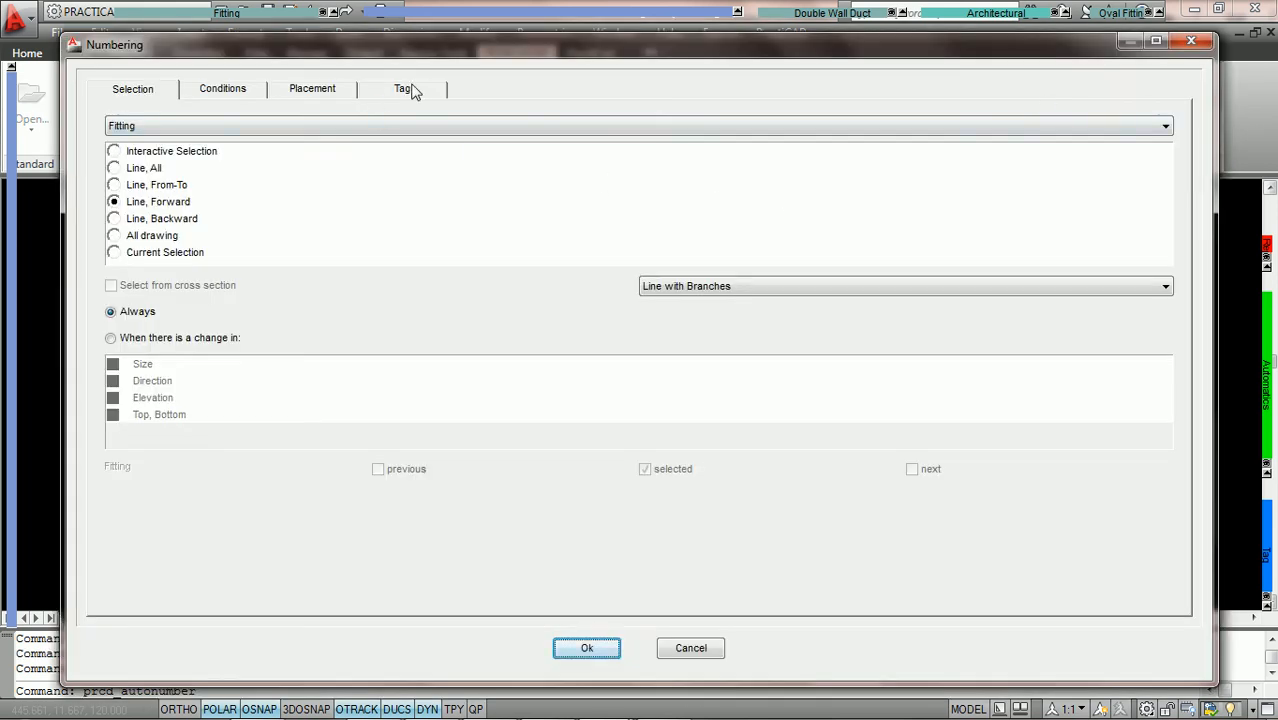
pyautogui.click(408, 89)
pyautogui.click(101, 142)
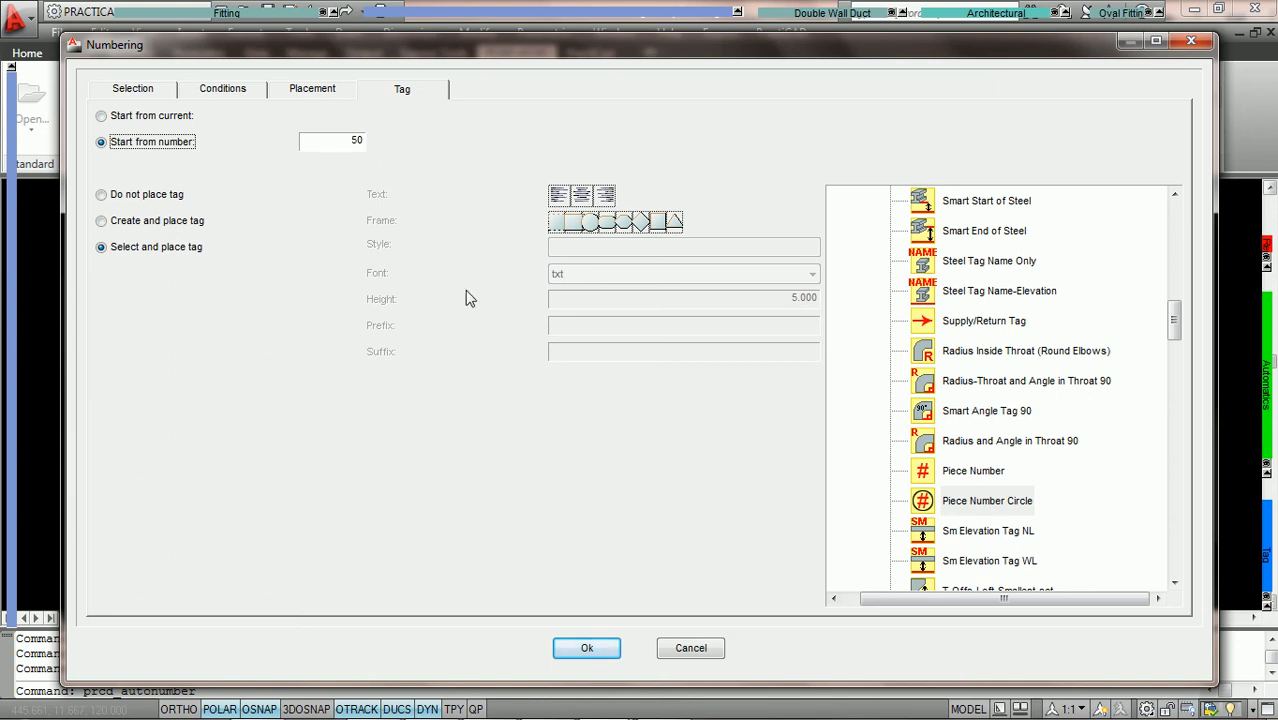
pyautogui.click(597, 647)
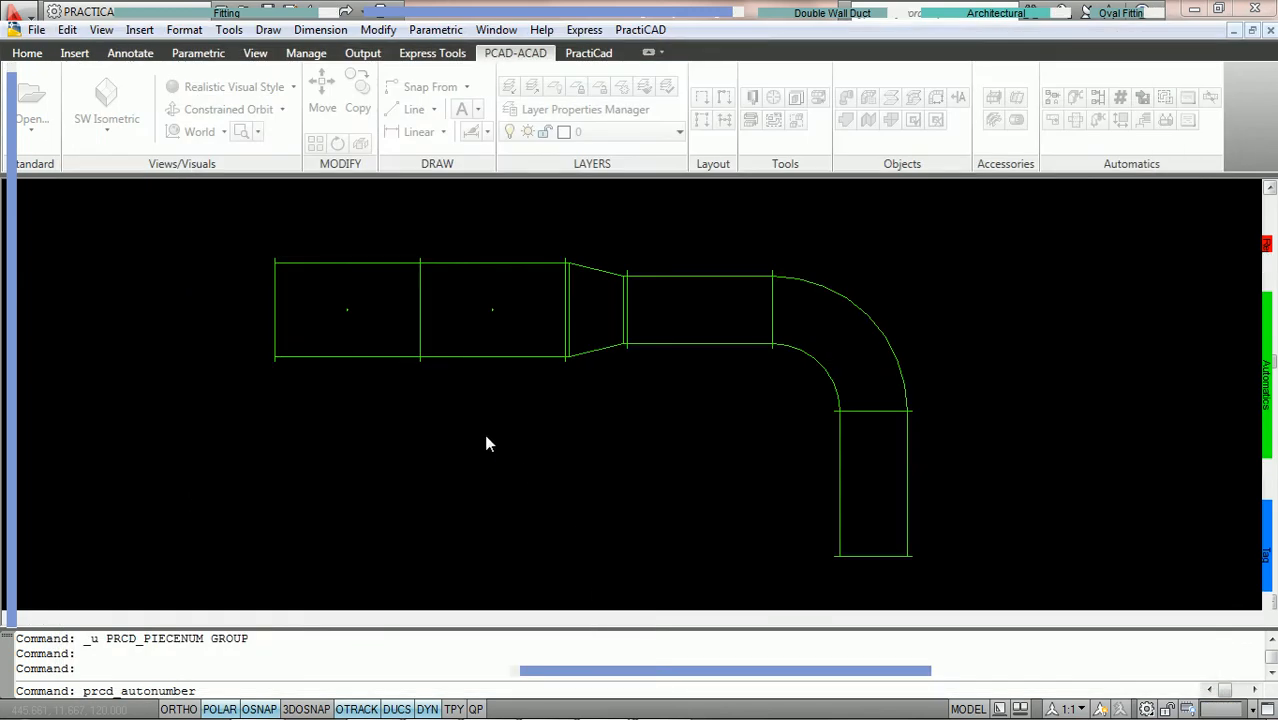
pyautogui.click(336, 356)
pyautogui.scroll(2, 336, 356)
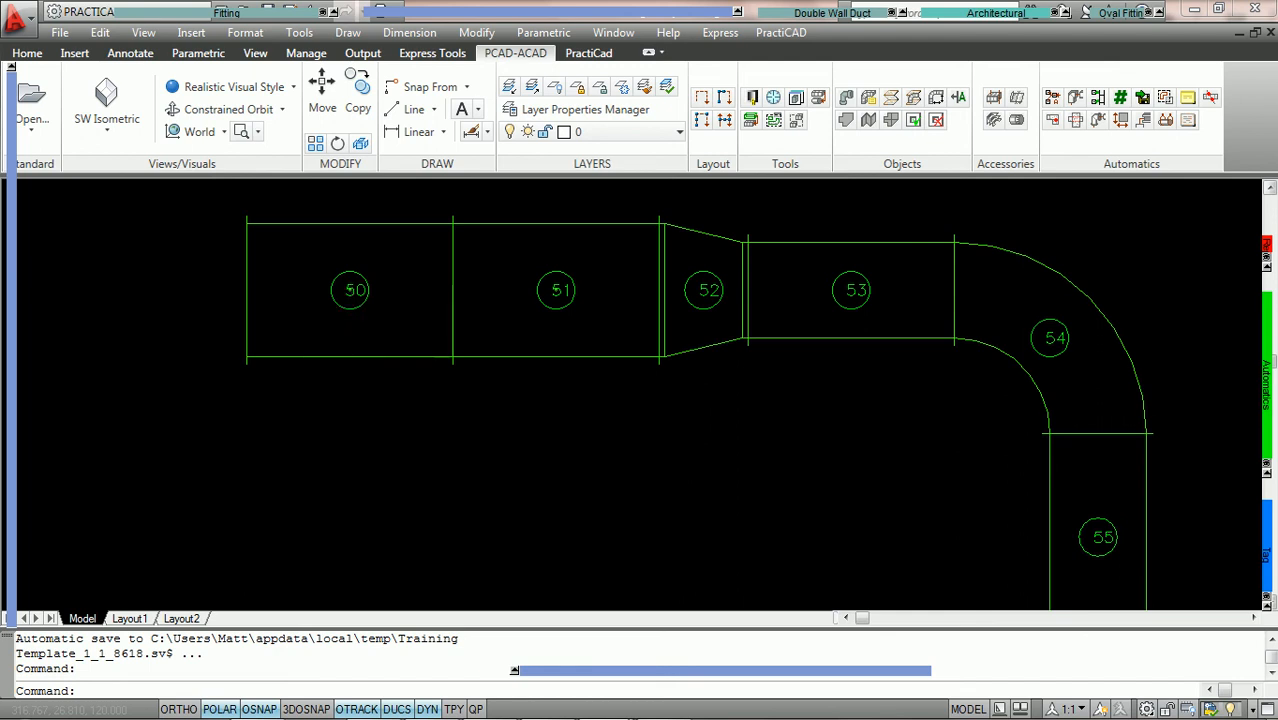
pyautogui.scroll(-2, 653, 277)
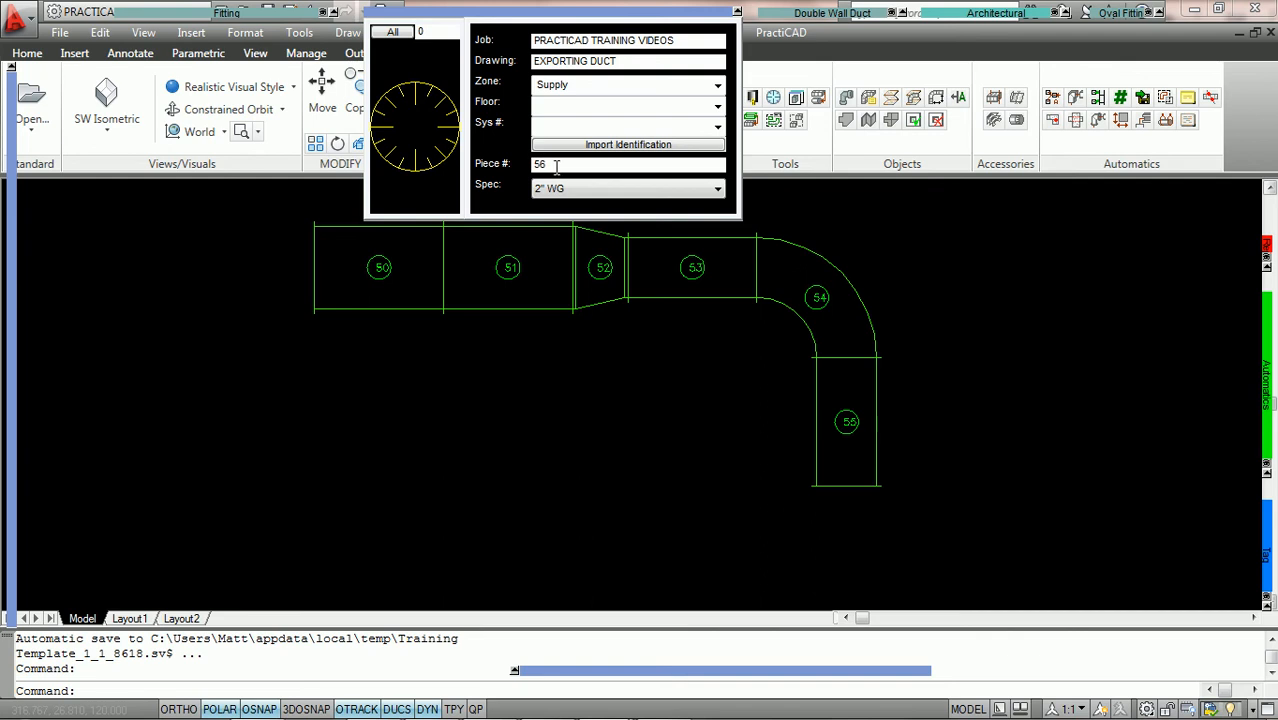
# Add three 26 x 10 straight duct pieces to the open end of the run after the elbow
pyautogui.moveTo(150, 17)
pyautogui.click(139, 75)
pyautogui.moveTo(600, 397); pyautogui.dragTo(596, 245, button='middle')
pyautogui.click(597, 268)
pyautogui.click(597, 274)
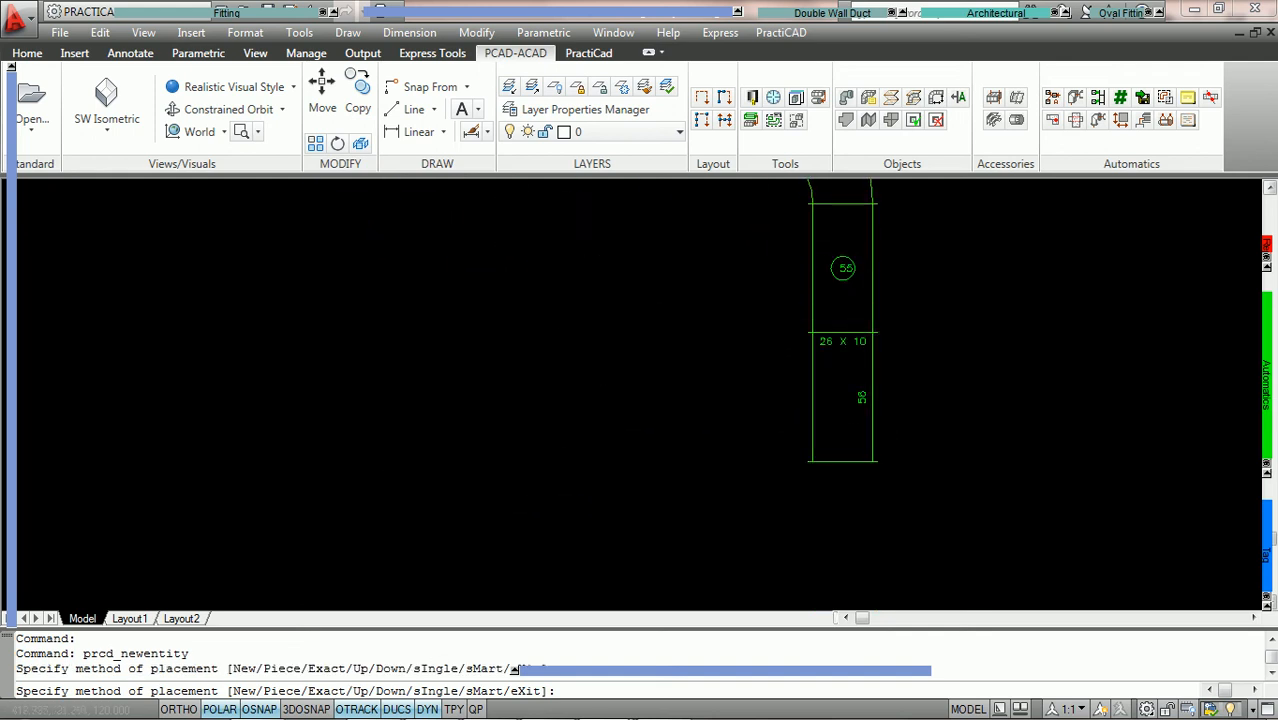
pyautogui.click(600, 296)
pyautogui.moveTo(650, 390); pyautogui.dragTo(620, 246, button='middle')
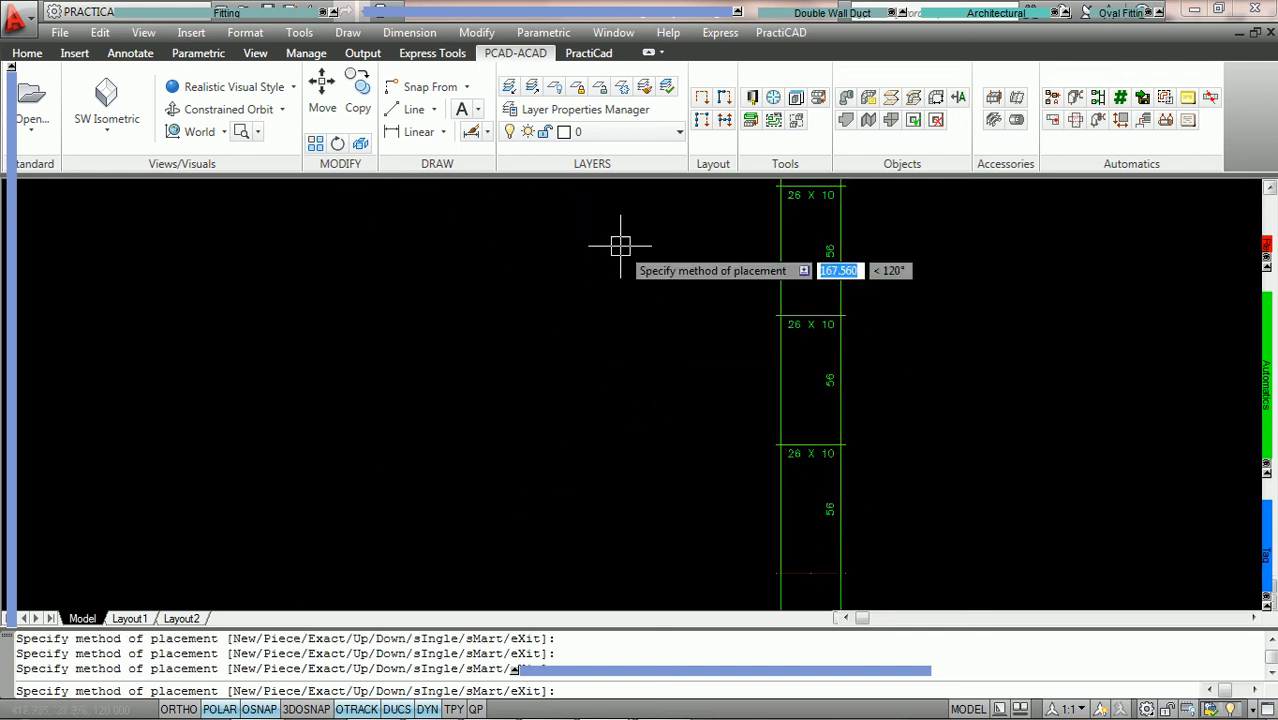
pyautogui.press('Escape')
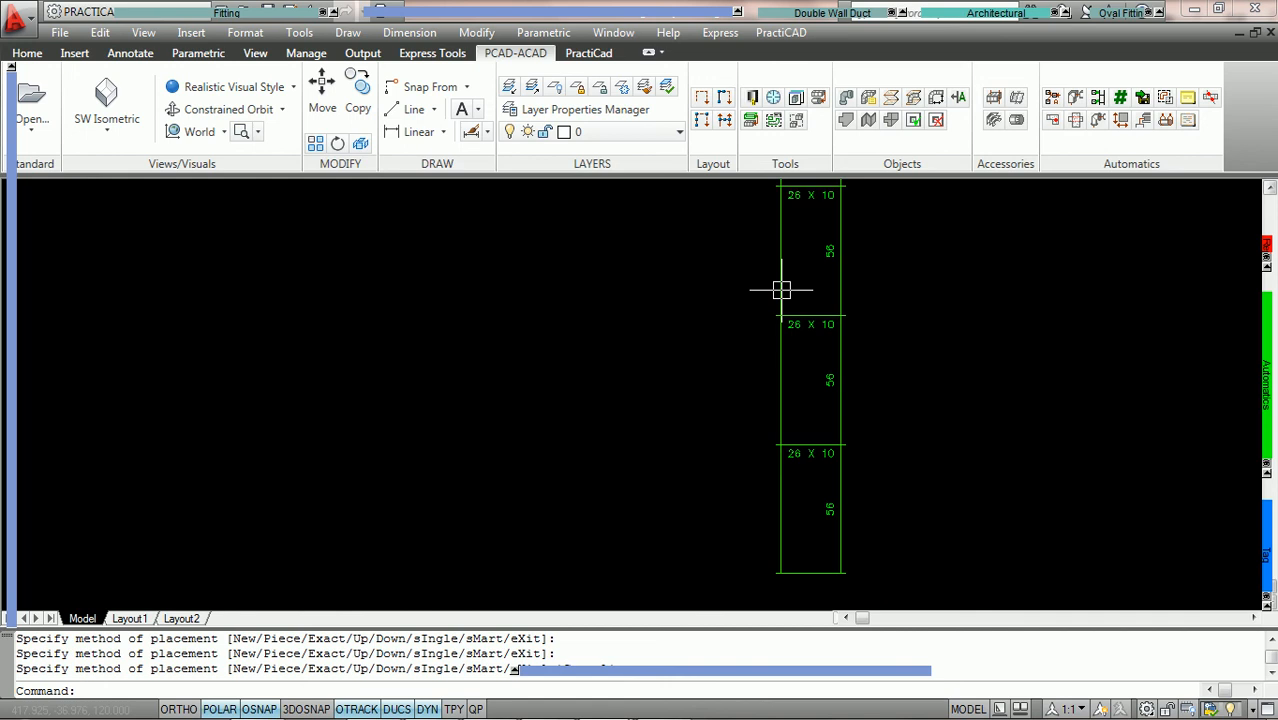
# Run AutoNumber with the start-from-current option, beginning at the first of the newly added straight ducts
pyautogui.click(1121, 99)
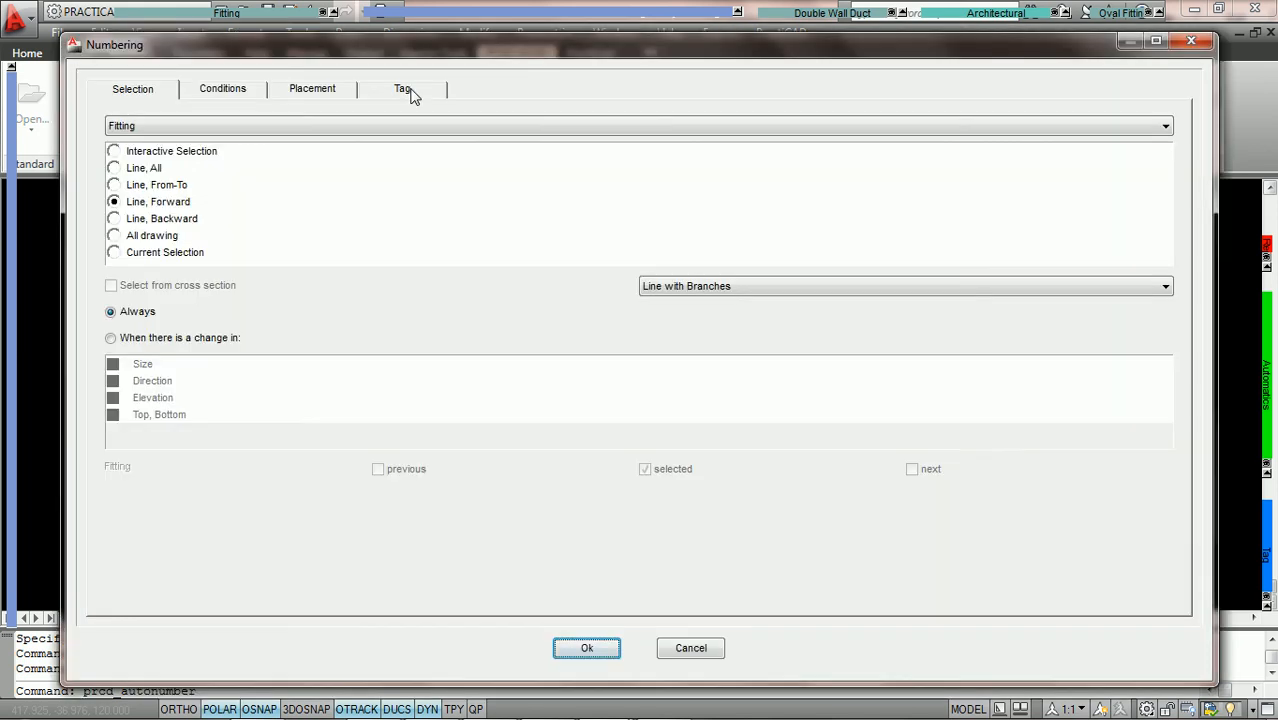
pyautogui.click(410, 94)
pyautogui.click(101, 116)
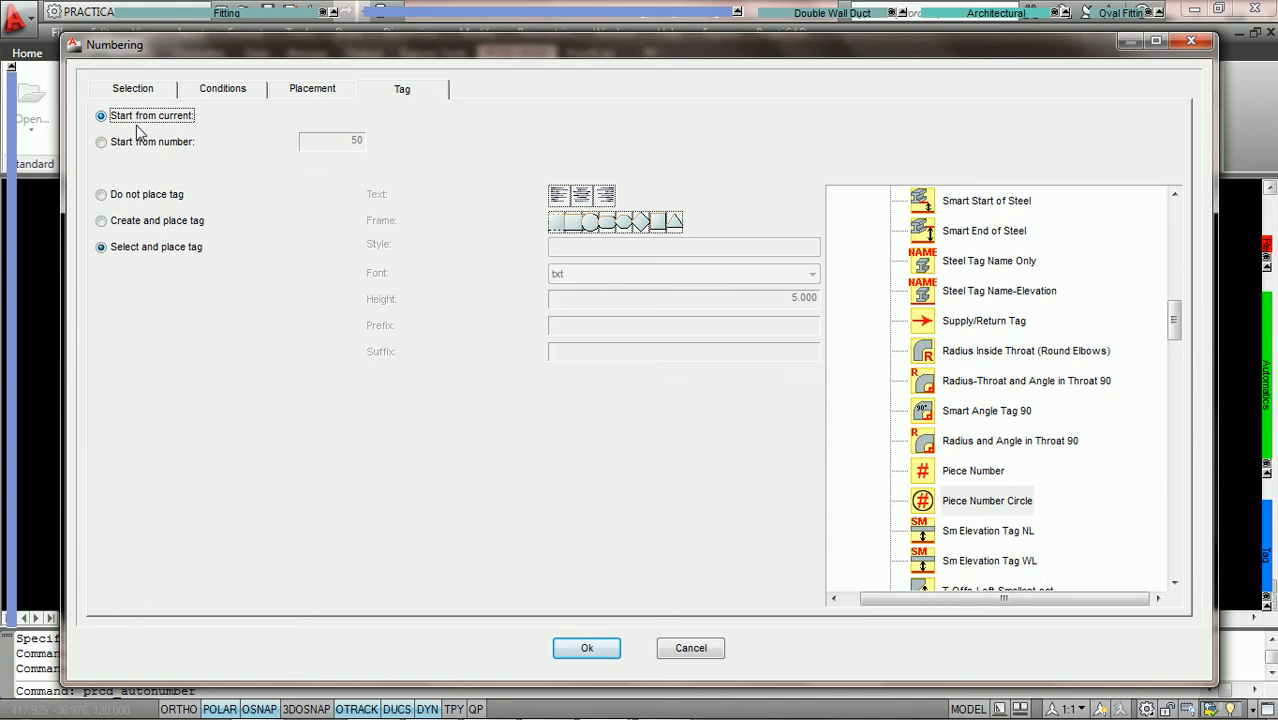
pyautogui.click(590, 648)
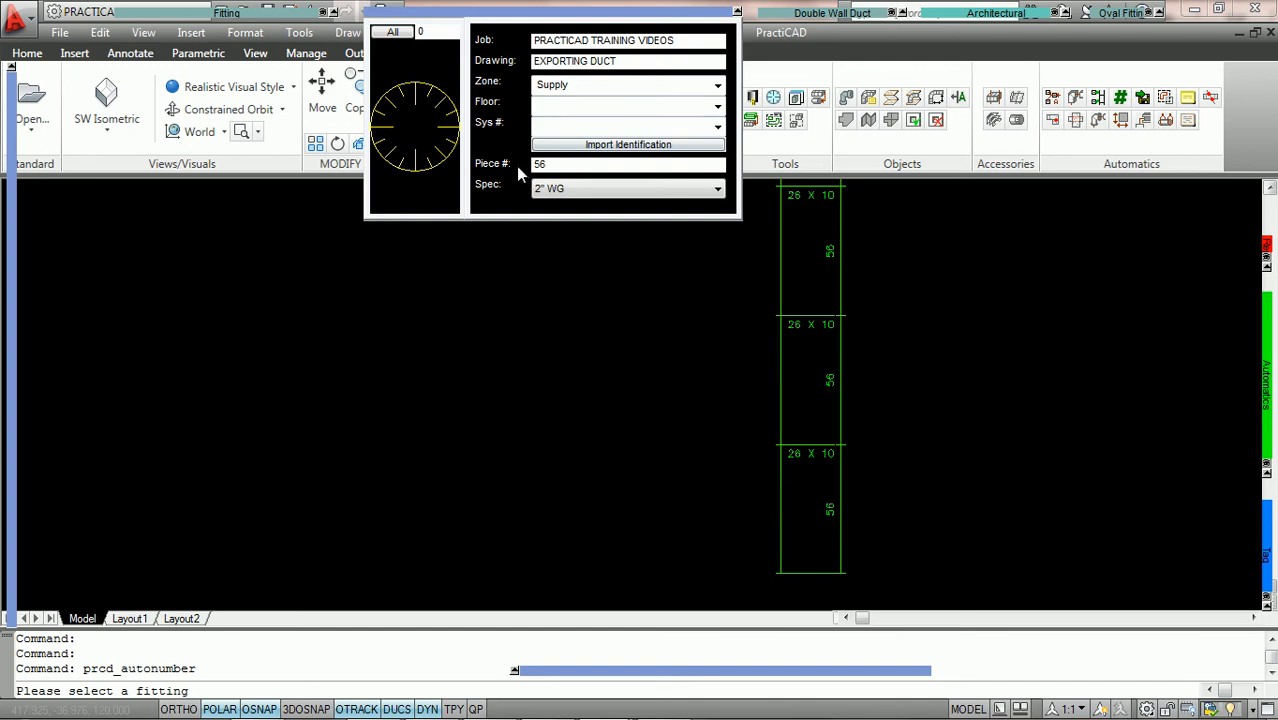
pyautogui.click(842, 227)
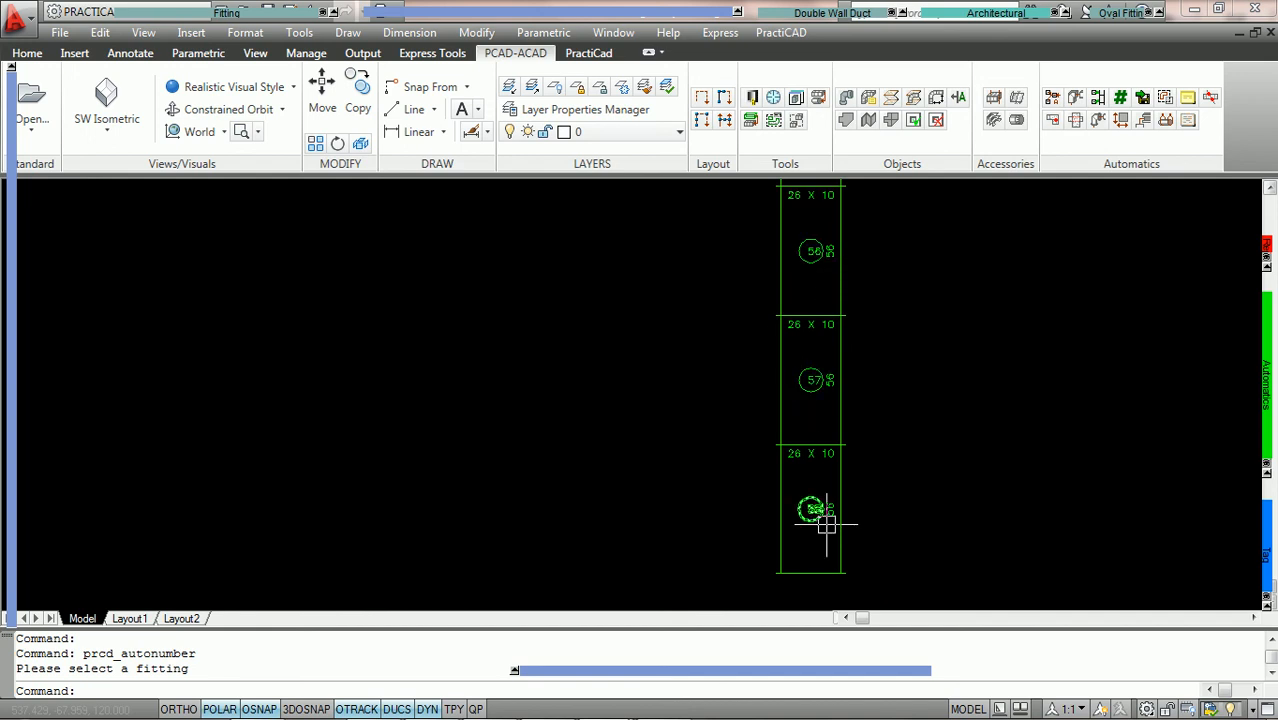
pyautogui.scroll(-2, 659, 334)
pyautogui.moveTo(656, 340)
pyautogui.mouseDown(button='middle')
pyautogui.moveTo(743, 412)
pyautogui.moveTo(656, 386)
pyautogui.mouseUp(button='middle')
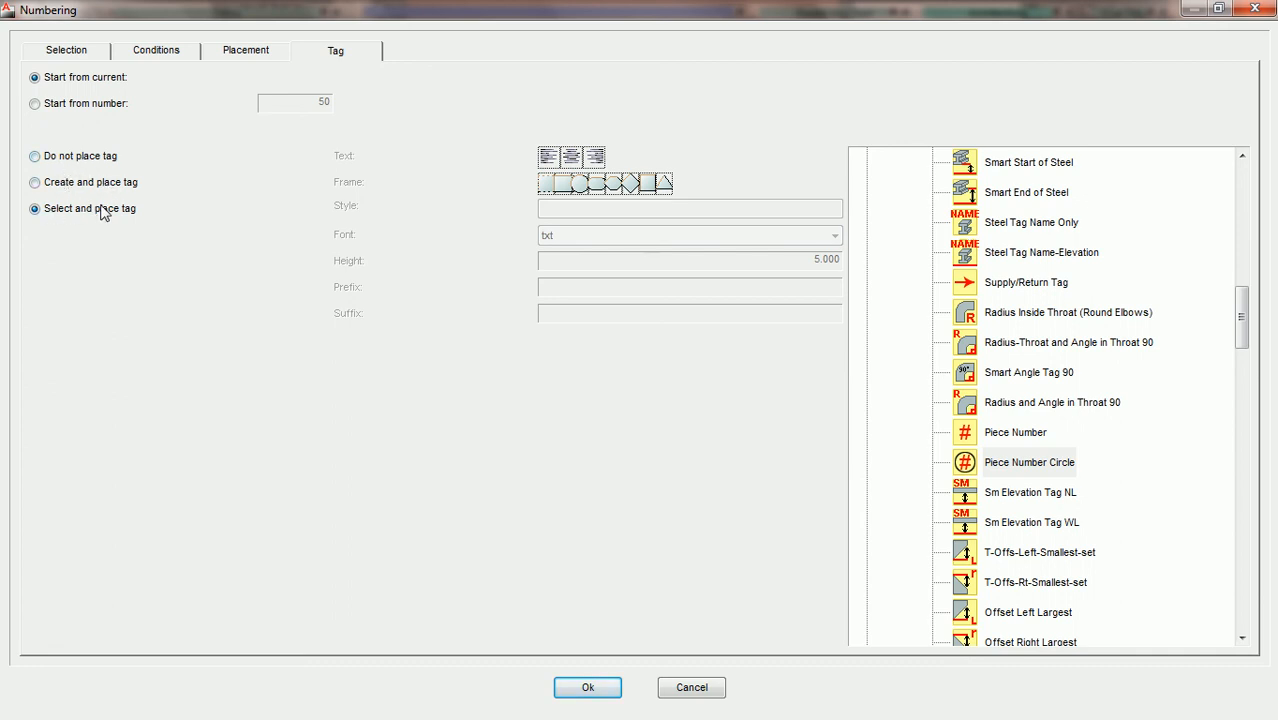
# Run AutoNumber without placing tags, with the current piece number set to 1, beginning at the first wide duct piece
pyautogui.click(37, 160)
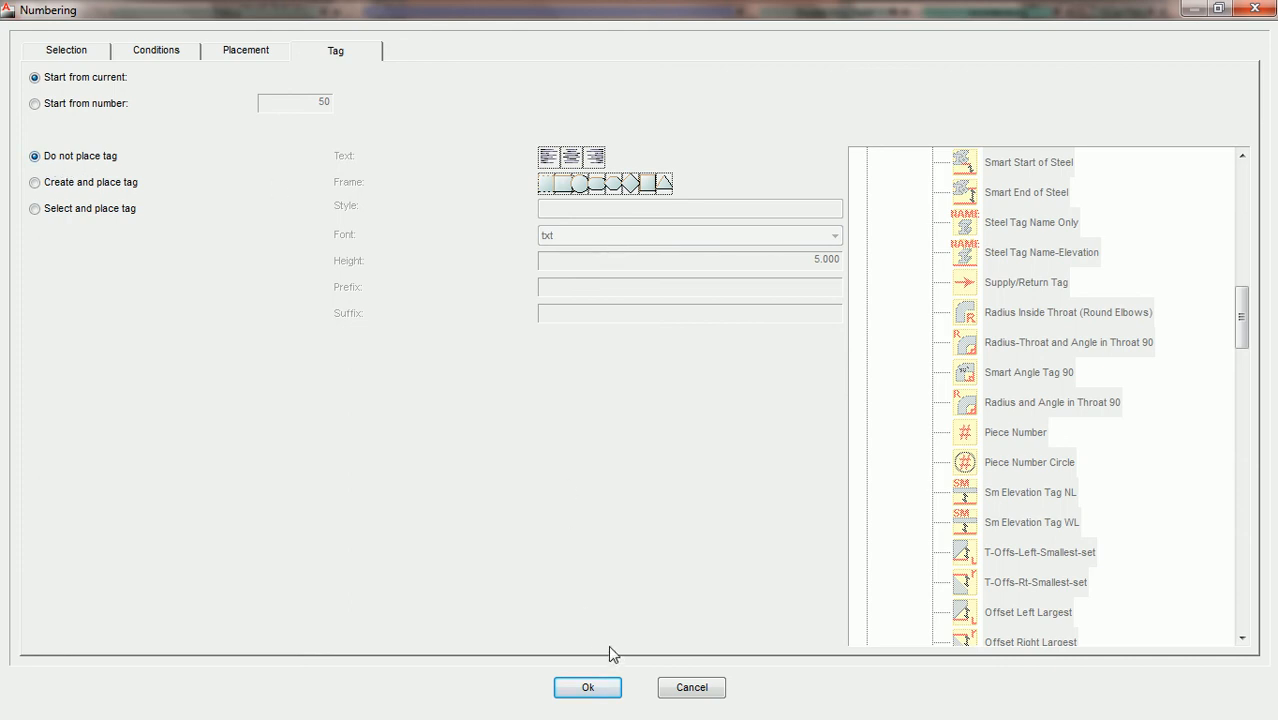
pyautogui.click(588, 688)
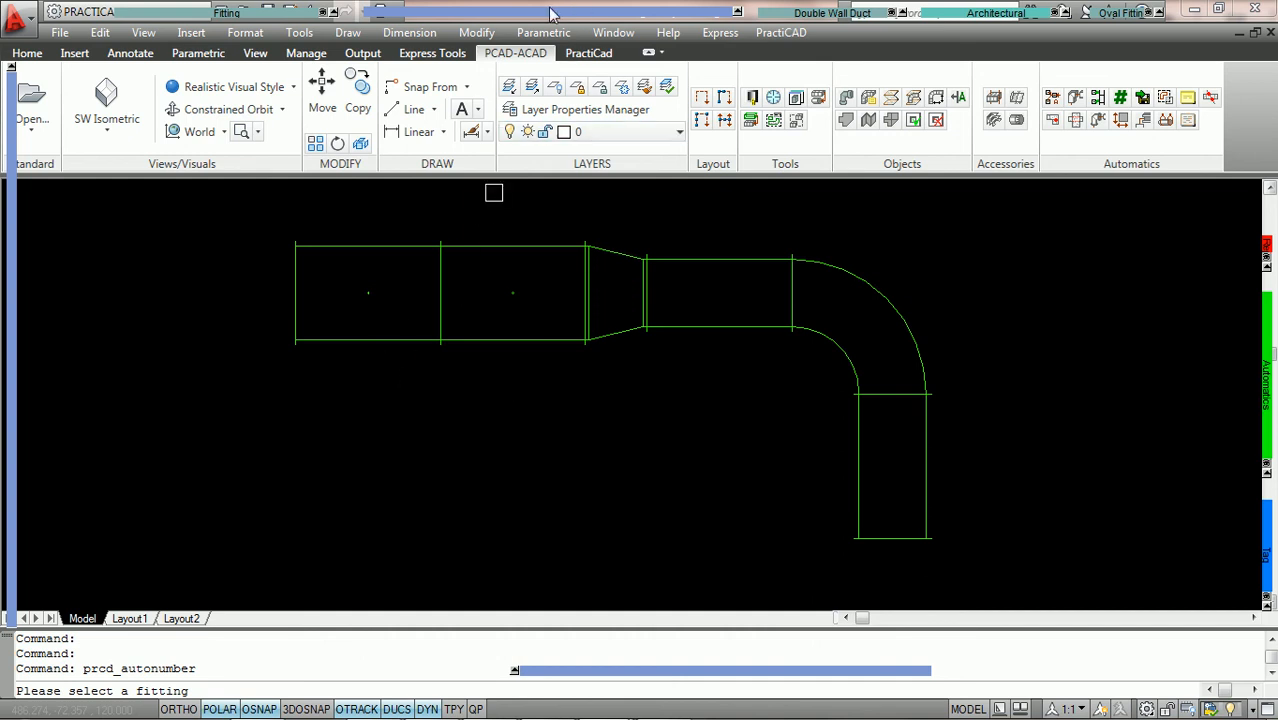
pyautogui.moveTo(550, 20)
pyautogui.write('1')
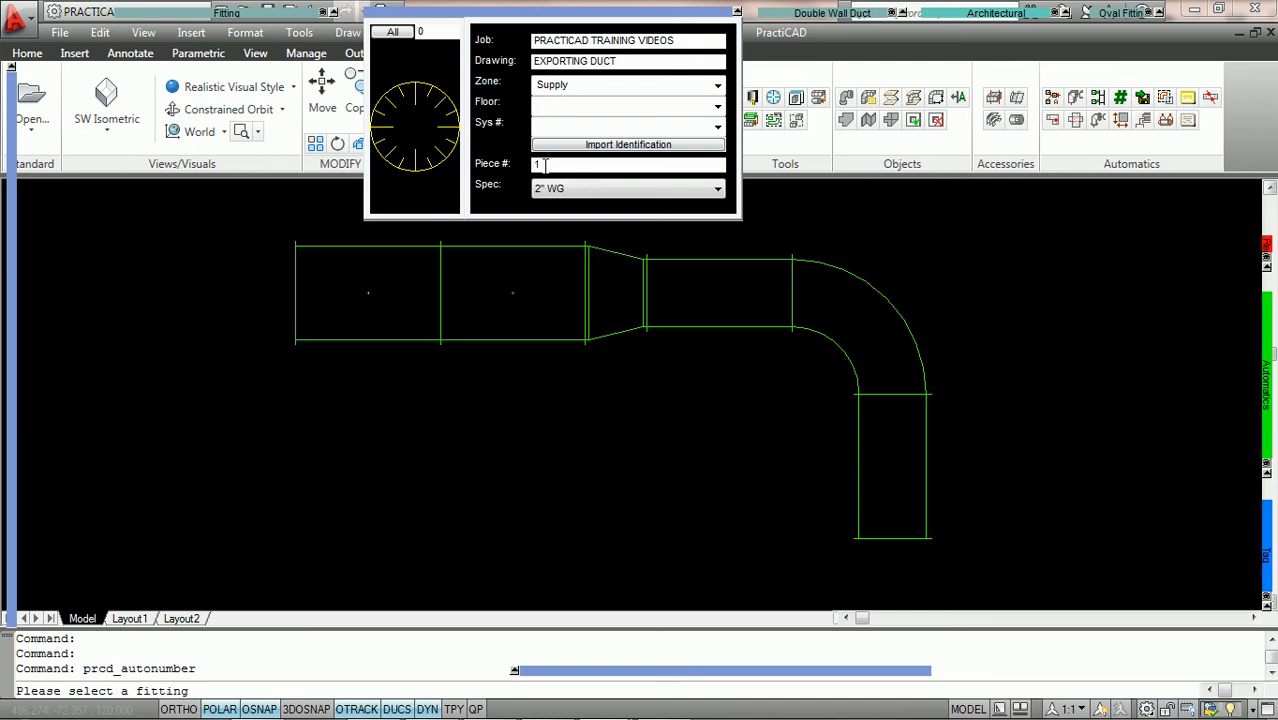
pyautogui.press('Return')
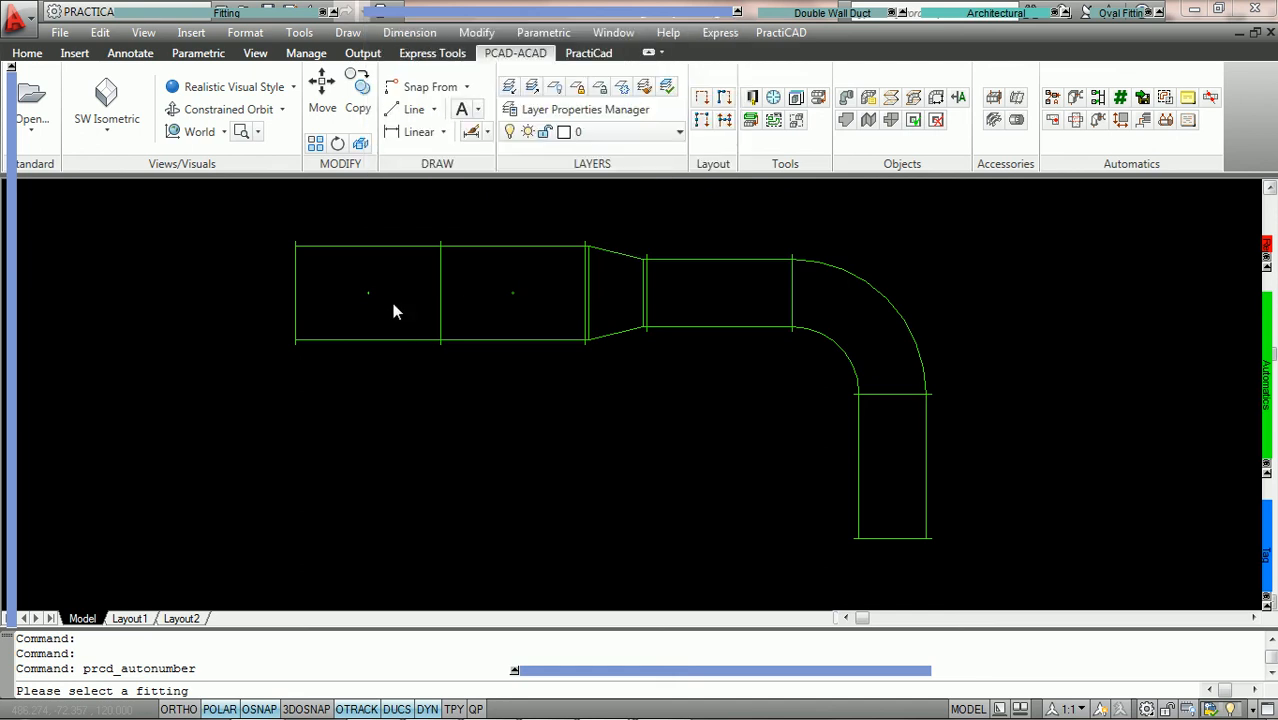
pyautogui.click(348, 246)
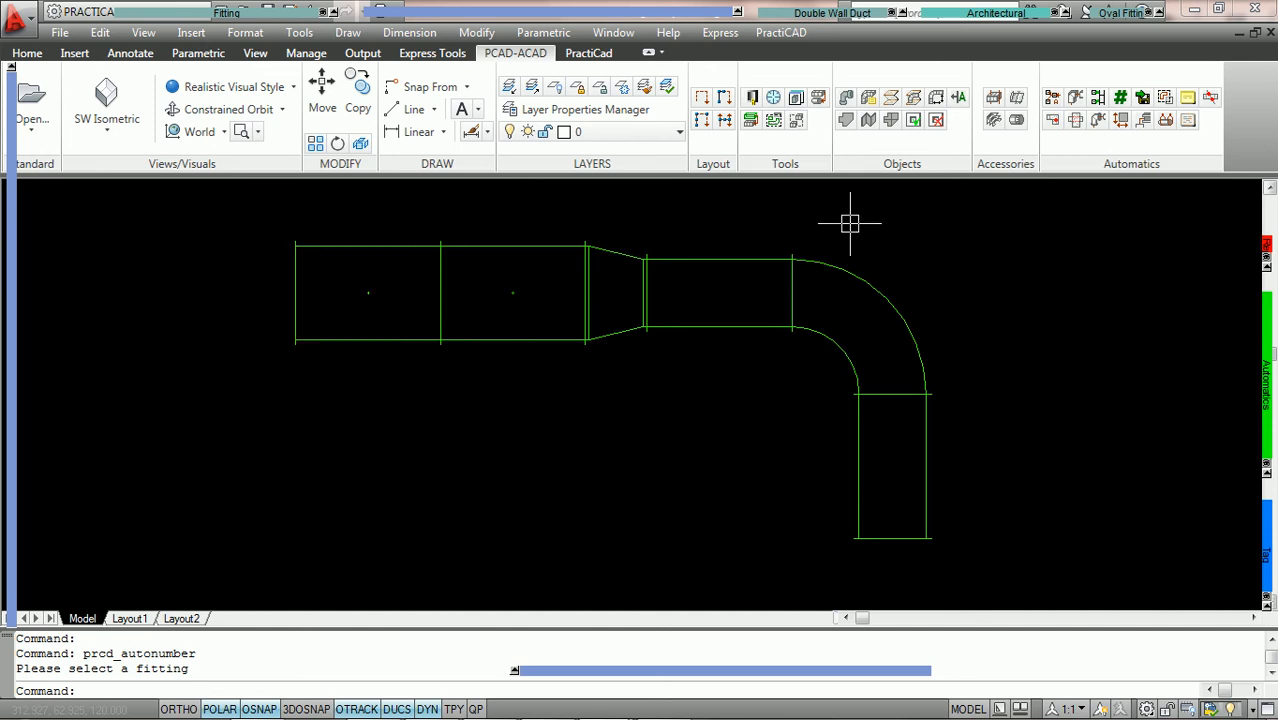
# Check the piece number in the properties of the first wide duct piece
pyautogui.moveTo(850, 224); pyautogui.dragTo(784, 229, button='middle')
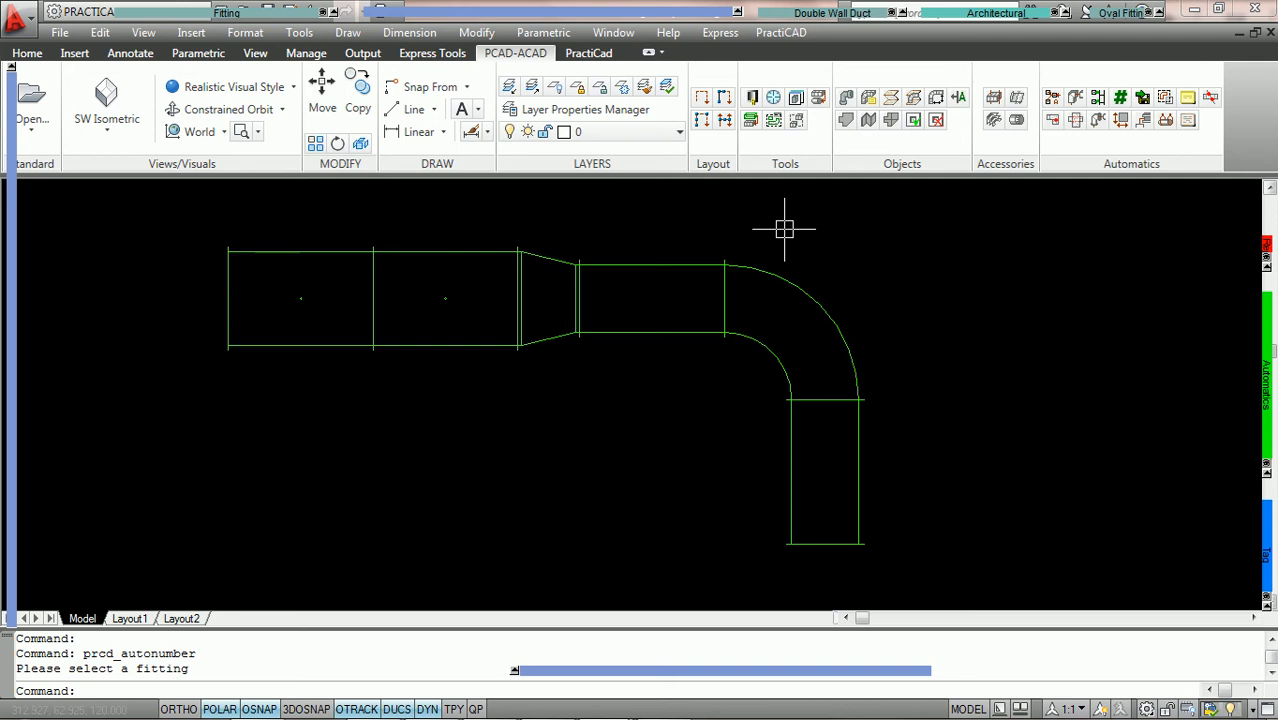
pyautogui.doubleClick(311, 250)
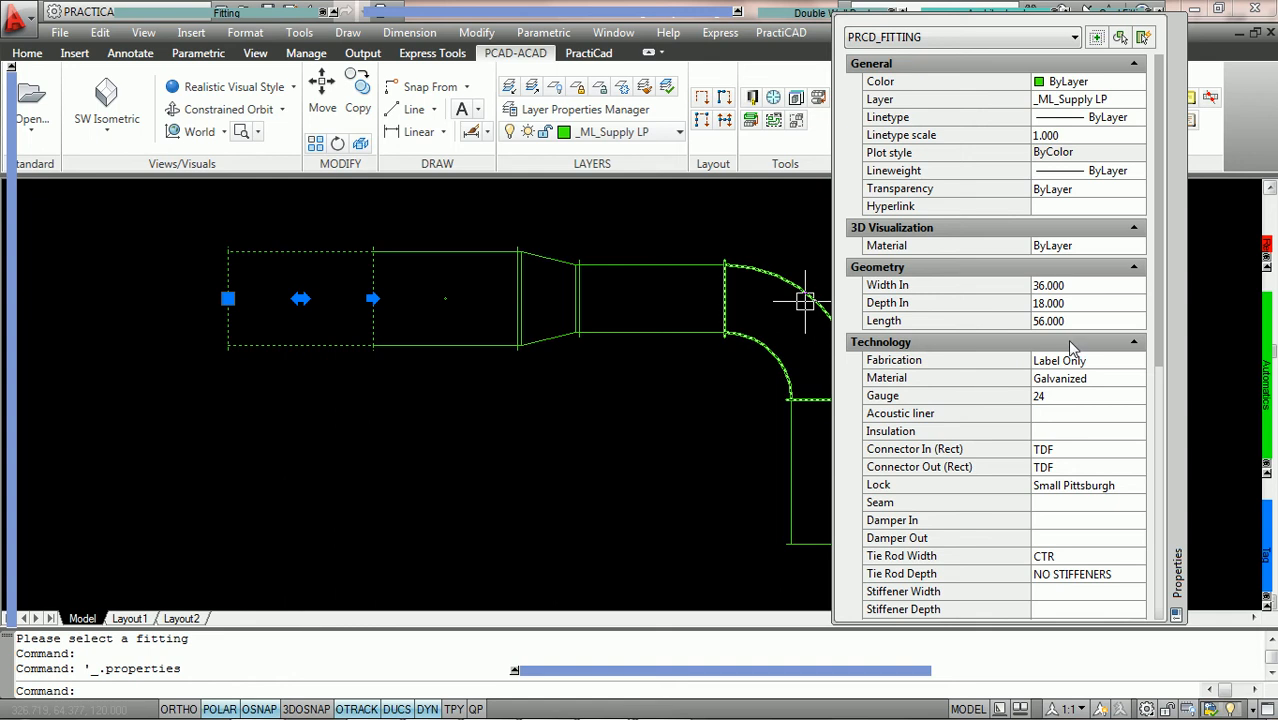
pyautogui.scroll(-3, 1070, 170)
pyautogui.scroll(-5, 1098, 520)
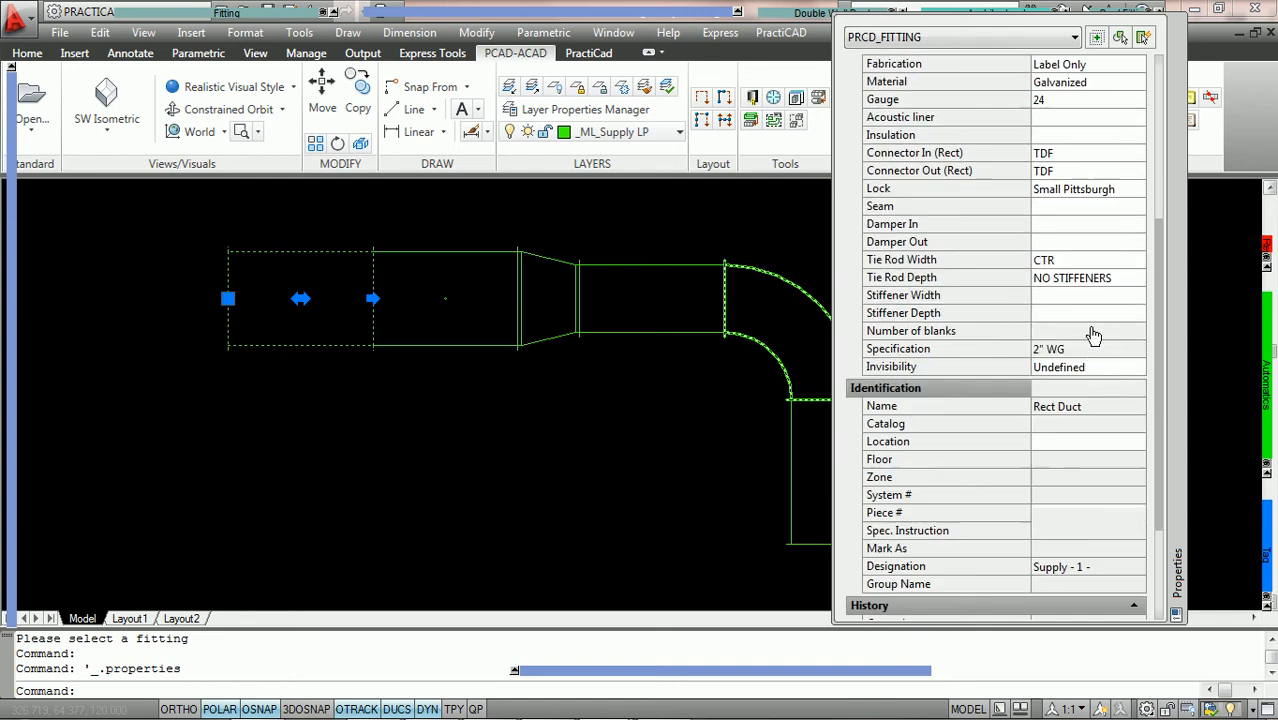
pyautogui.scroll(-1, 1095, 230)
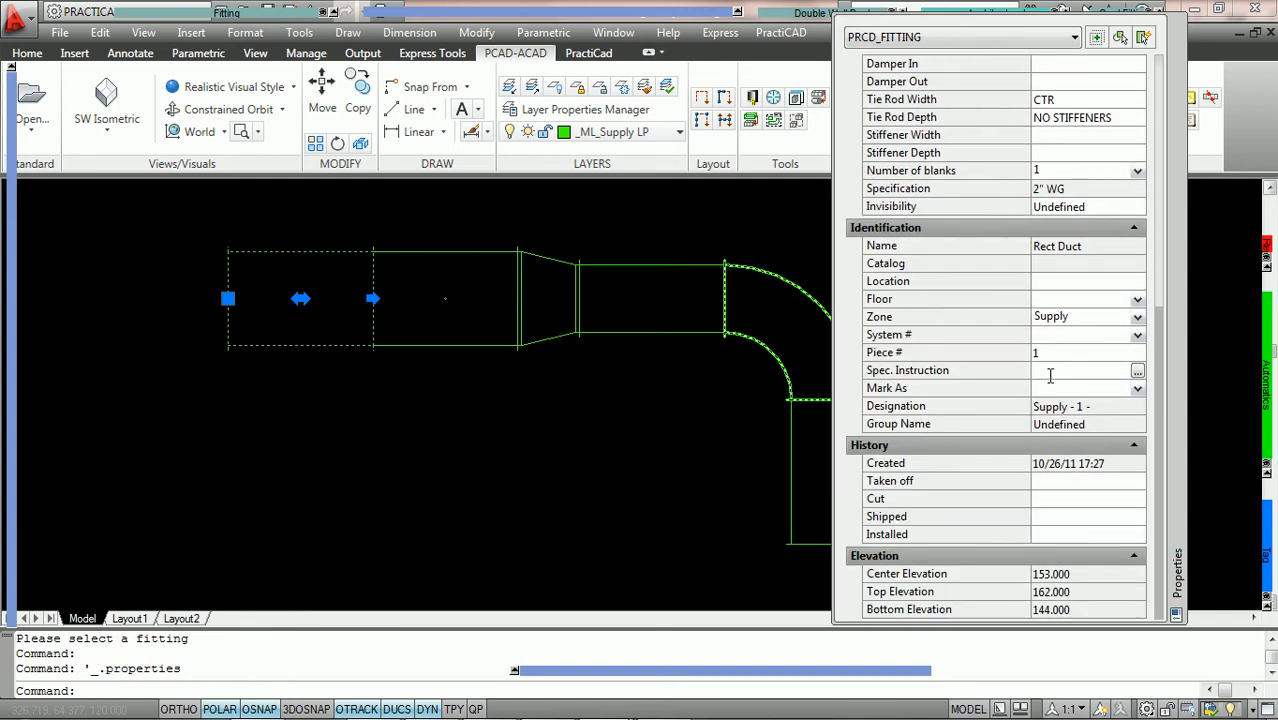
pyautogui.click(507, 385)
pyautogui.press('Escape')
pyautogui.press('Escape')
# Check the piece number in the properties of the second wide duct piece, before the transition
pyautogui.click(474, 347)
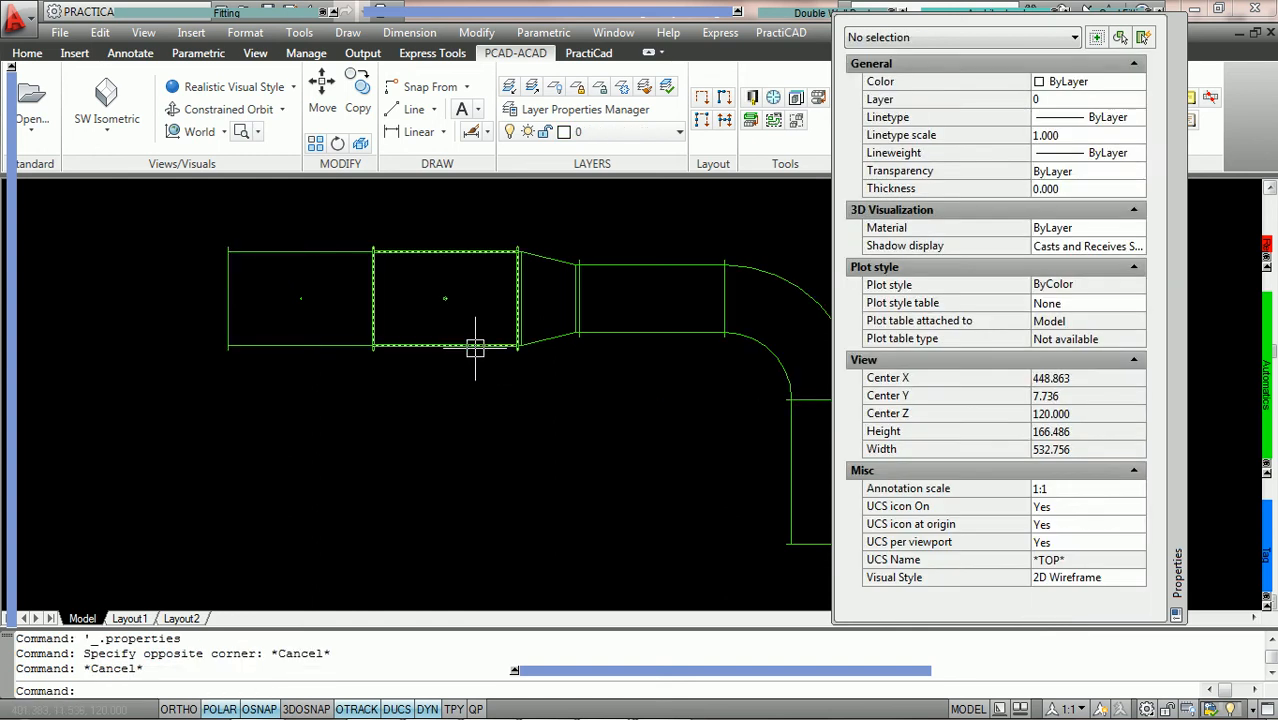
pyautogui.scroll(-5, 992, 70)
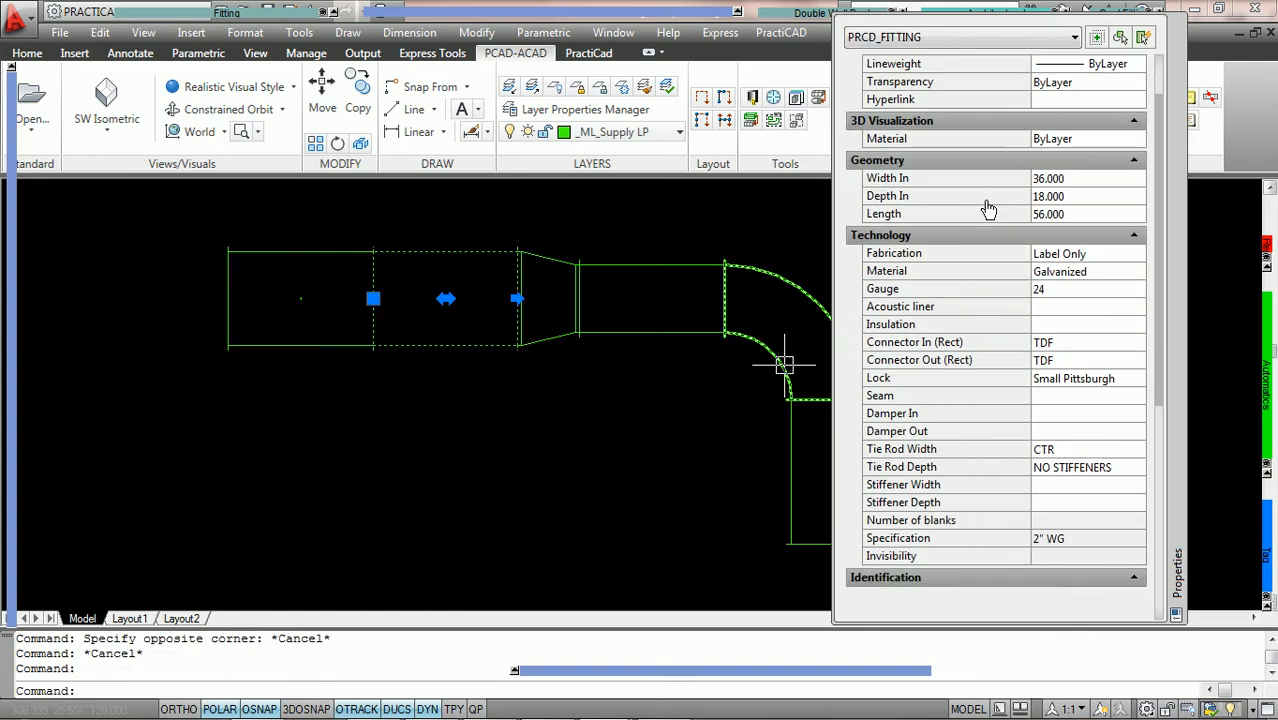
pyautogui.scroll(-5, 1018, 388)
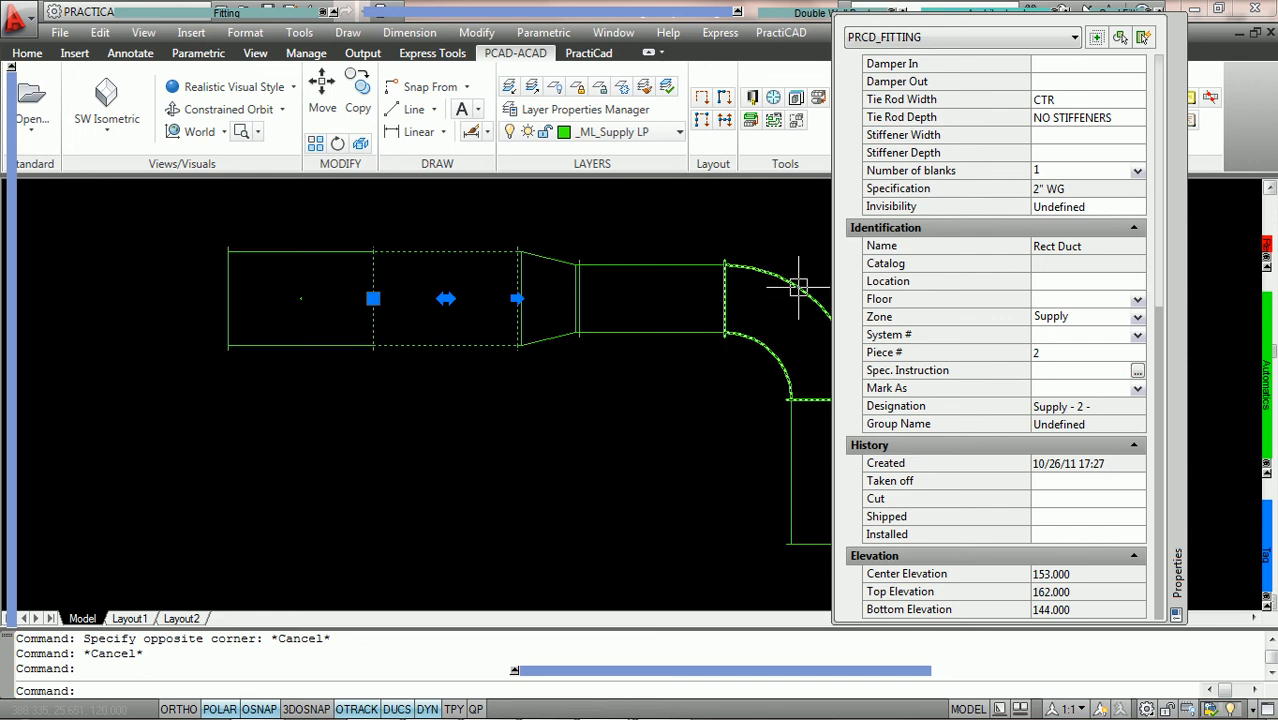
pyautogui.click(1177, 20)
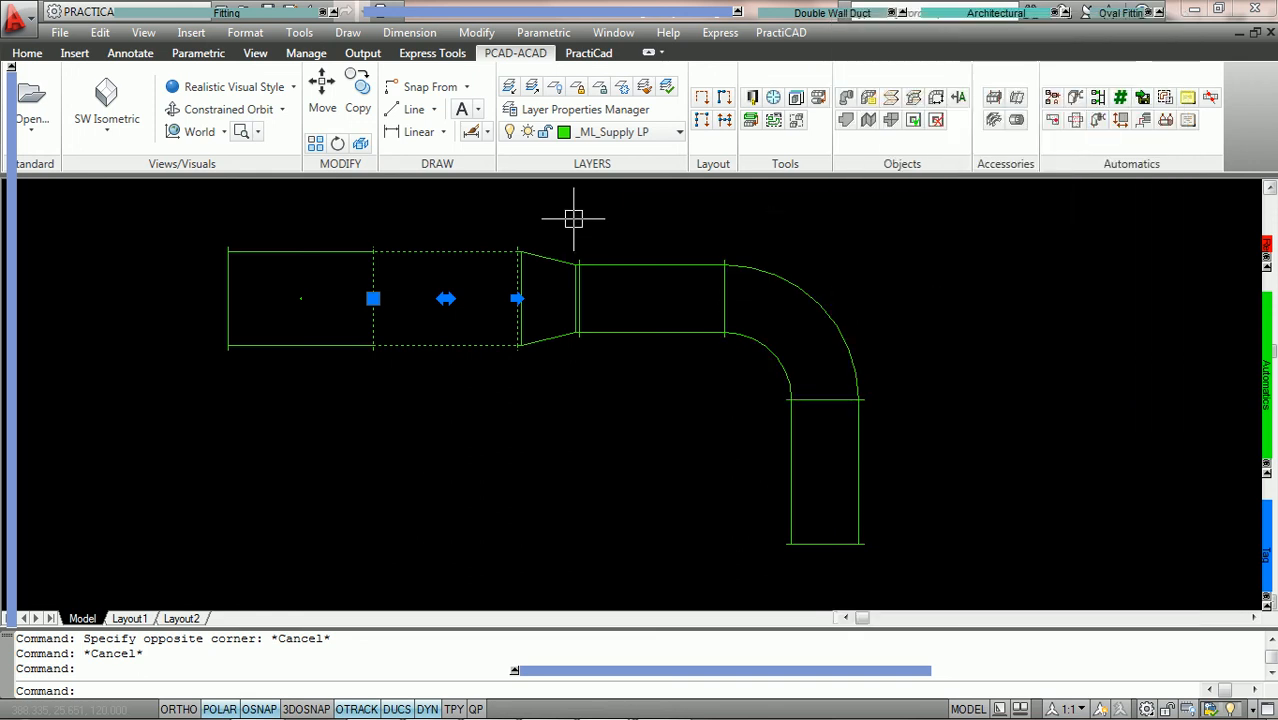
pyautogui.press('Escape')
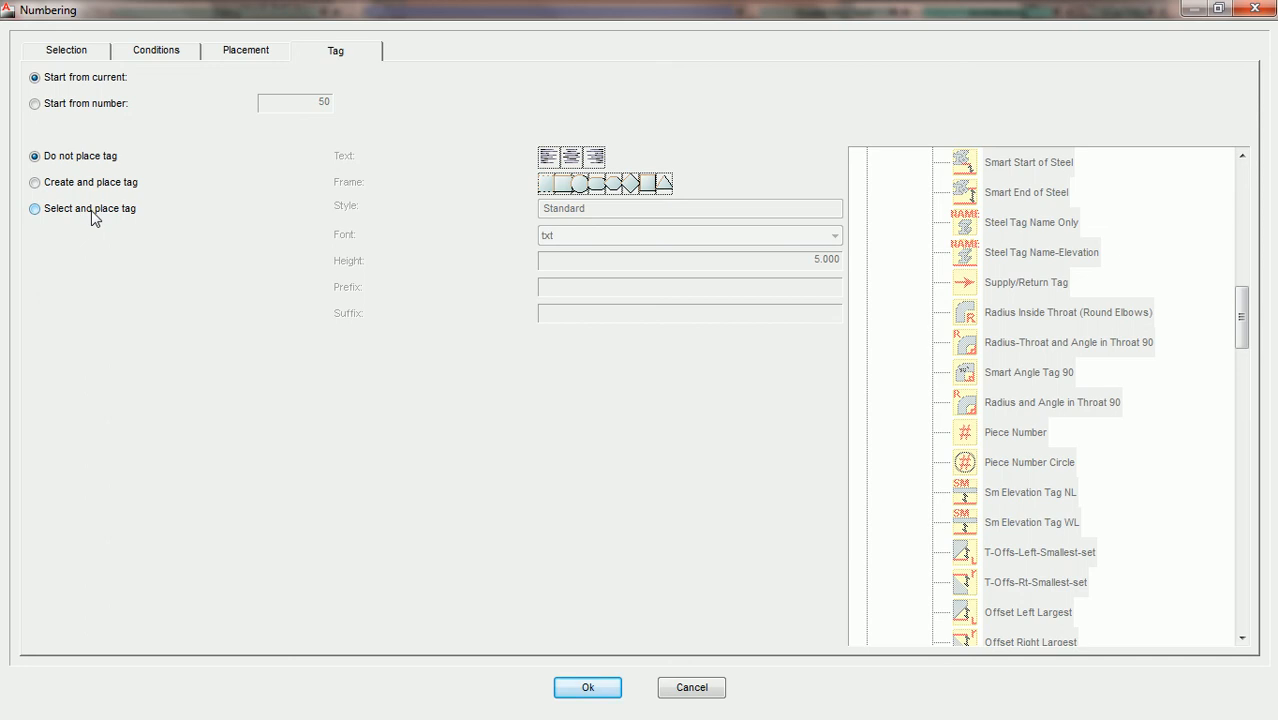
# Configure the numbering to create and place tags with centred text and a circular frame
pyautogui.click(35, 183)
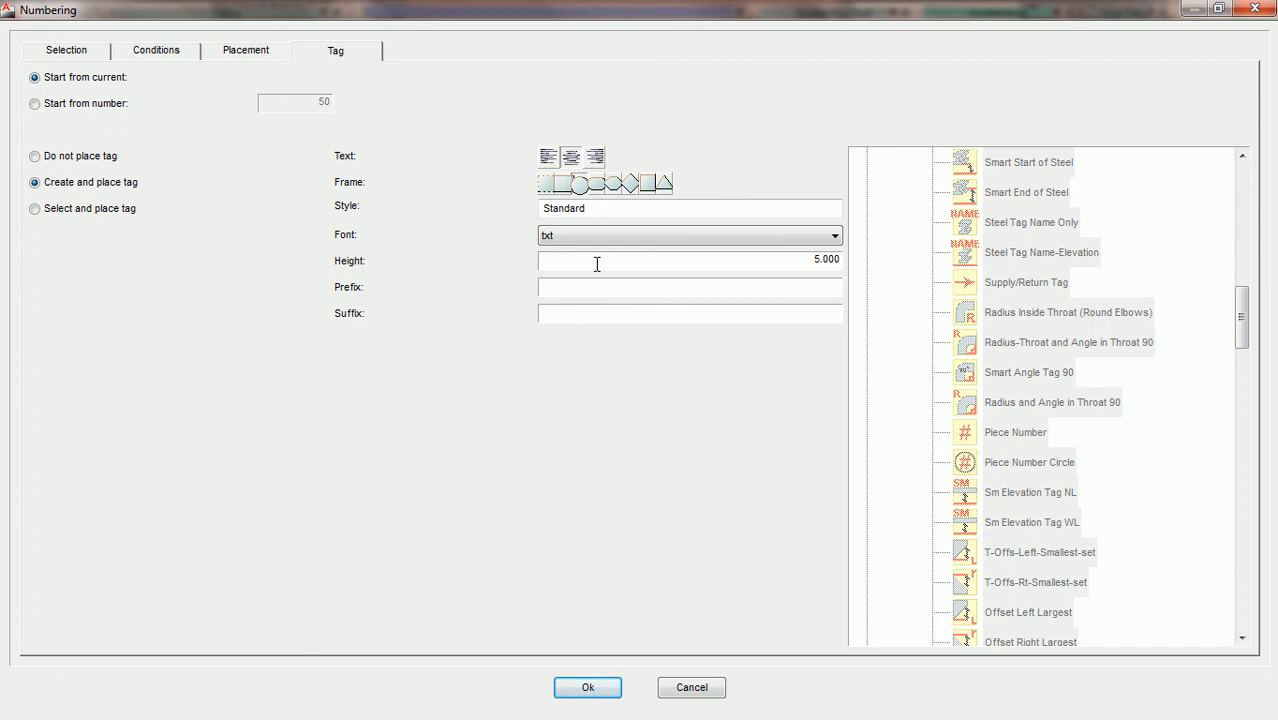
pyautogui.click(572, 159)
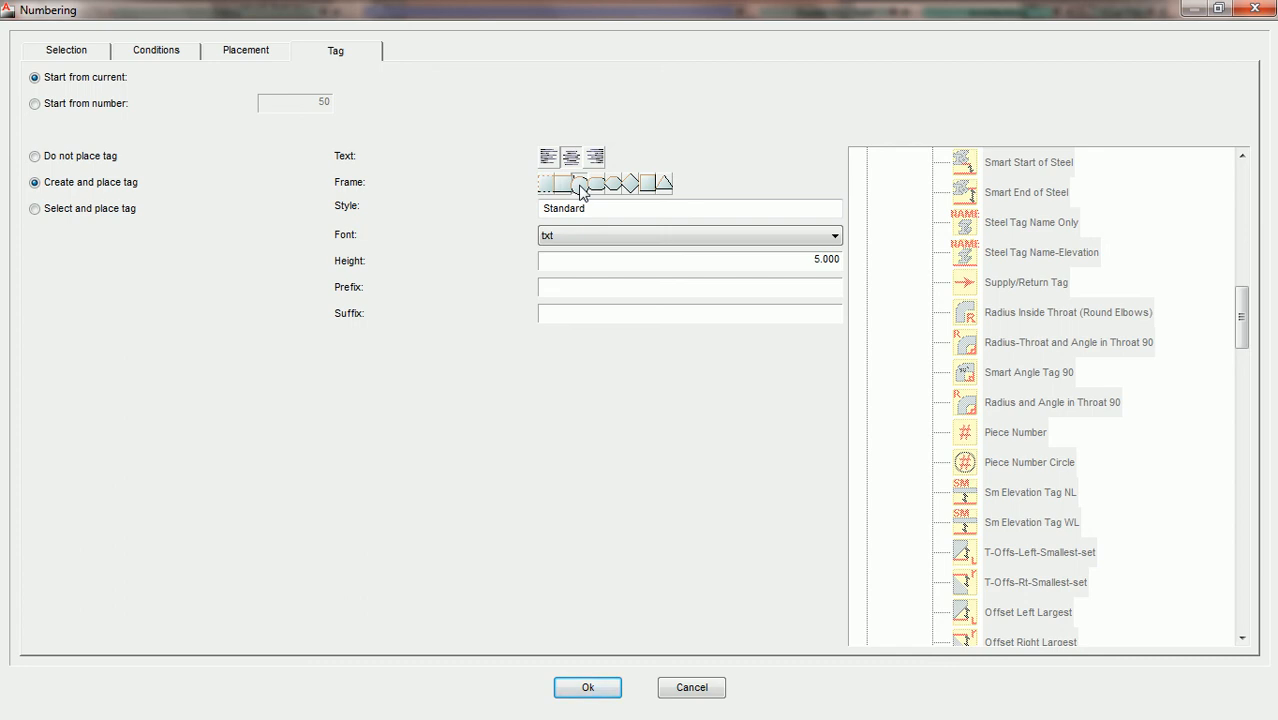
pyautogui.click(581, 187)
# Clear the text style for the created tag and set its text height to 4
pyautogui.moveTo(599, 211); pyautogui.dragTo(494, 225)
pyautogui.press('BackSpace')
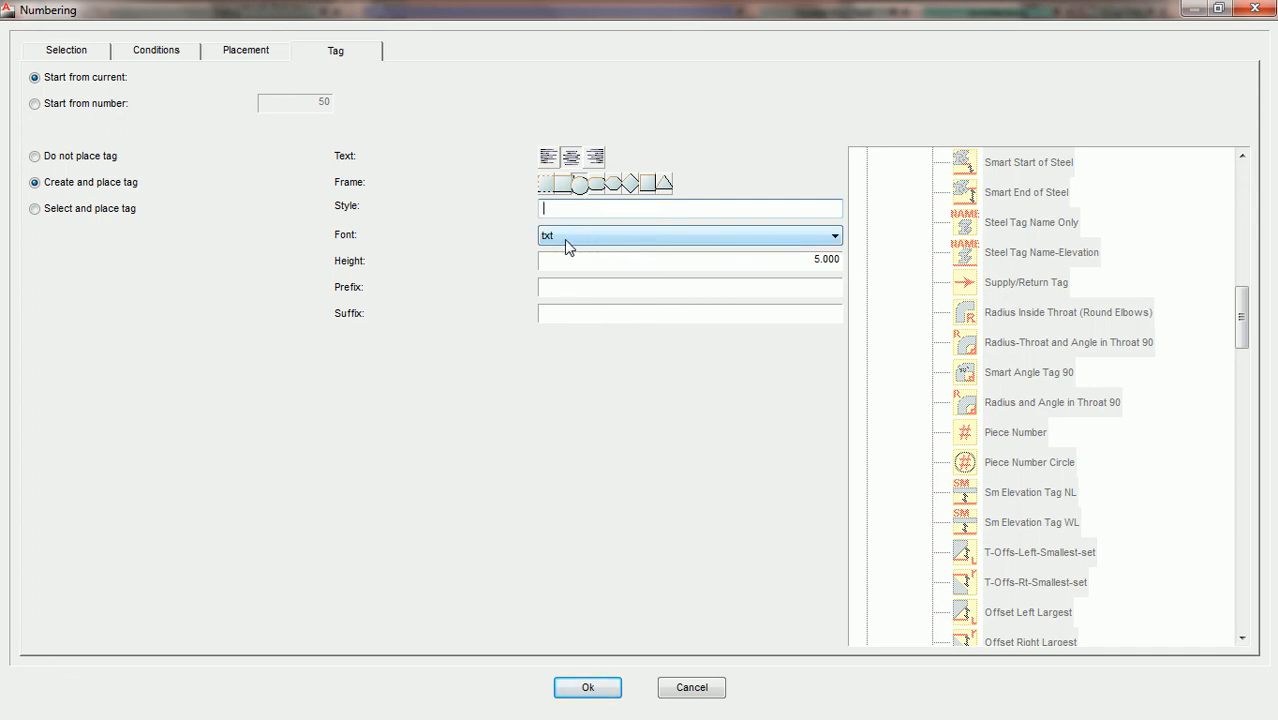
pyautogui.moveTo(799, 262); pyautogui.dragTo(872, 264)
pyautogui.write('4')
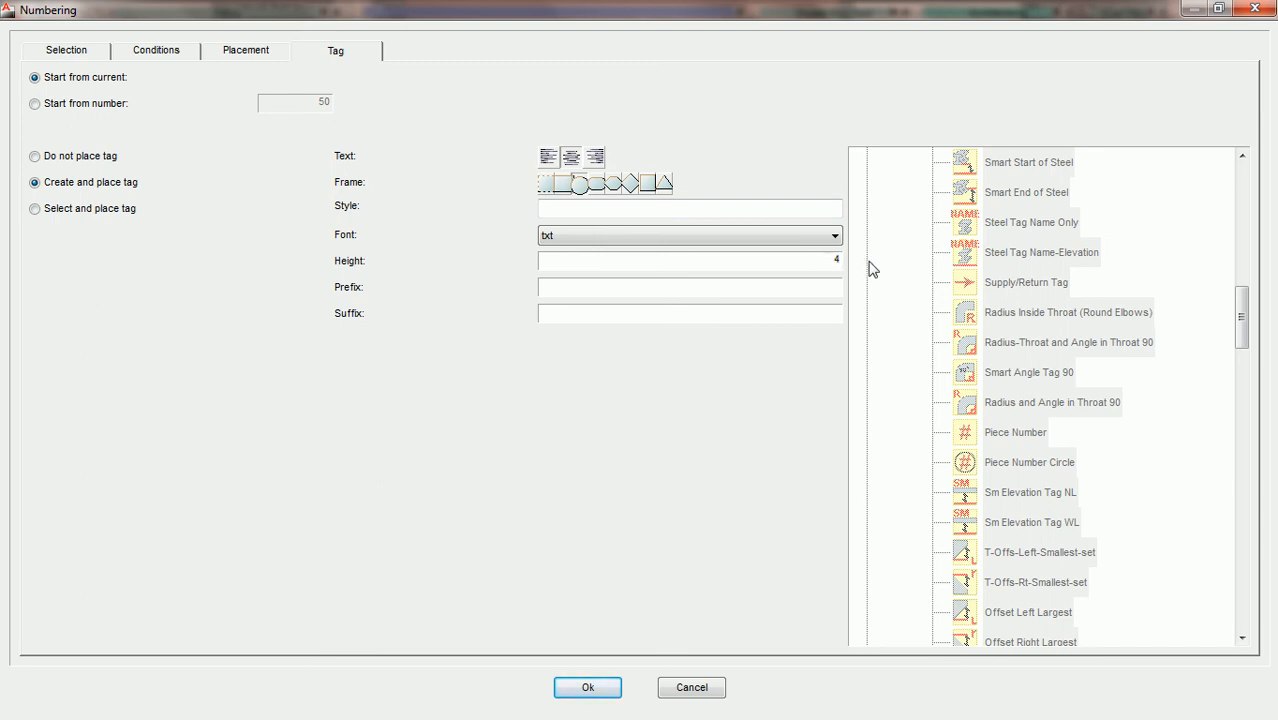
pyautogui.click(703, 287)
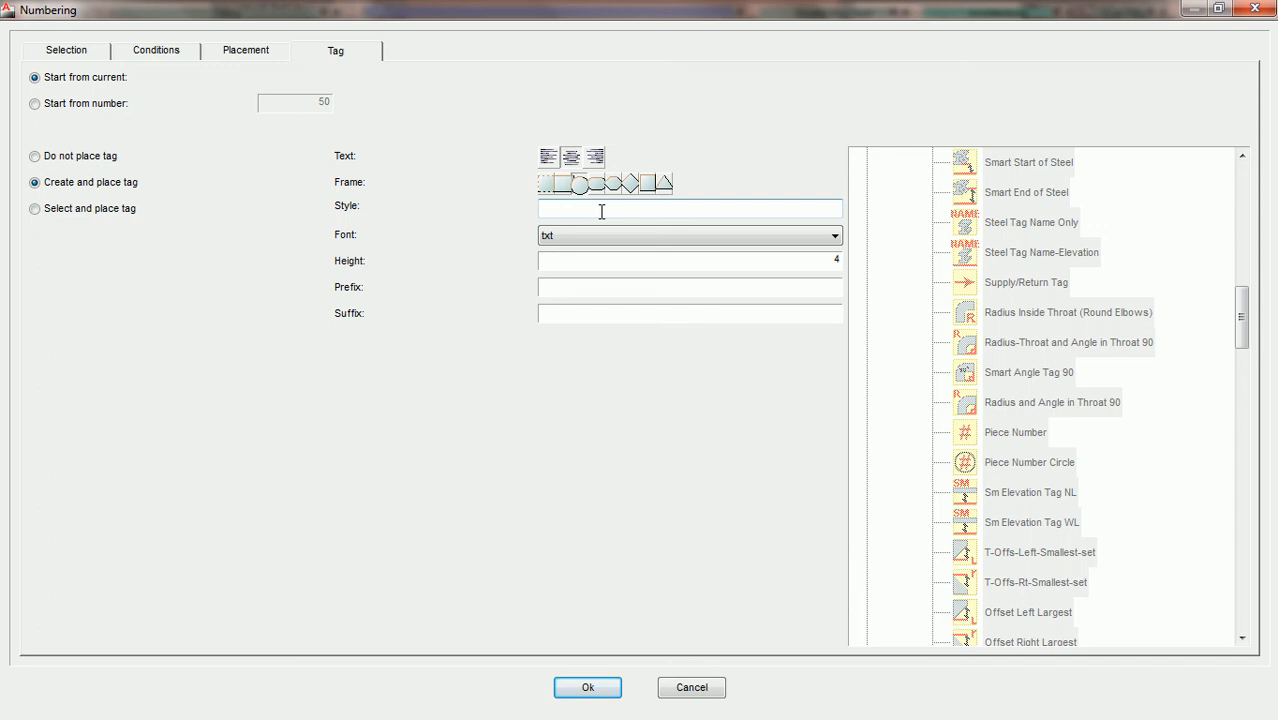
pyautogui.write('g')
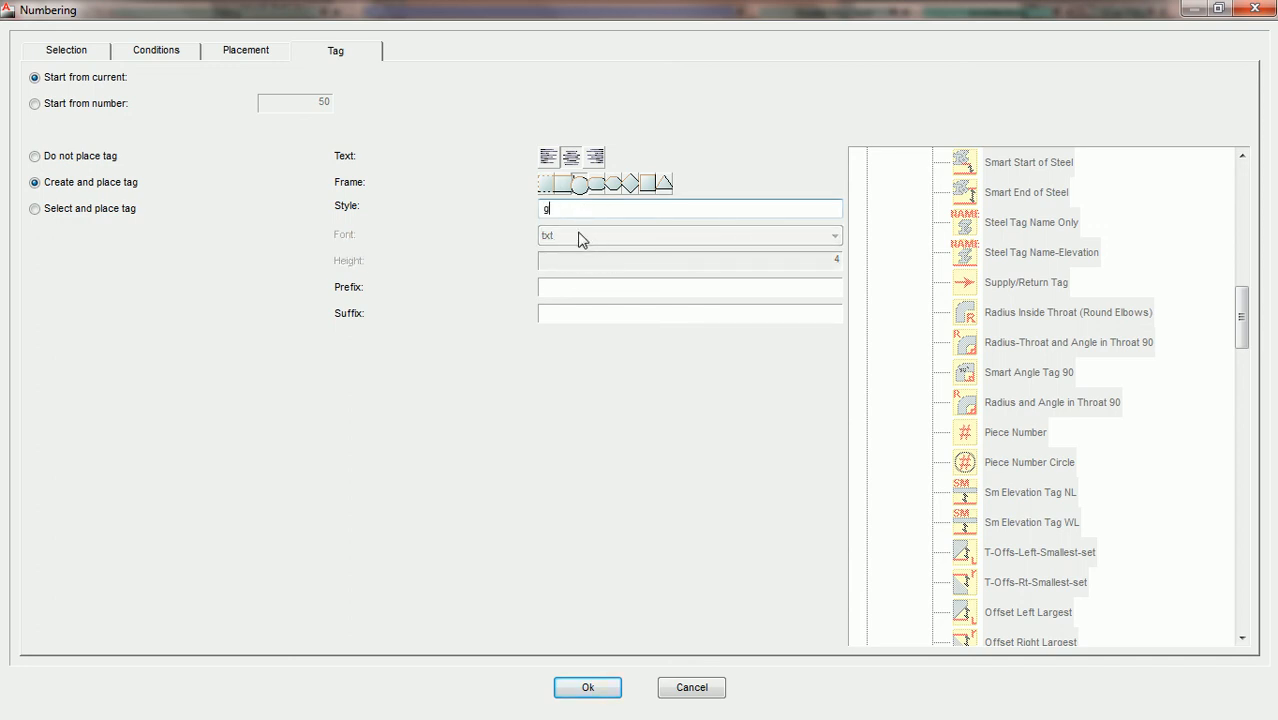
pyautogui.press('BackSpace')
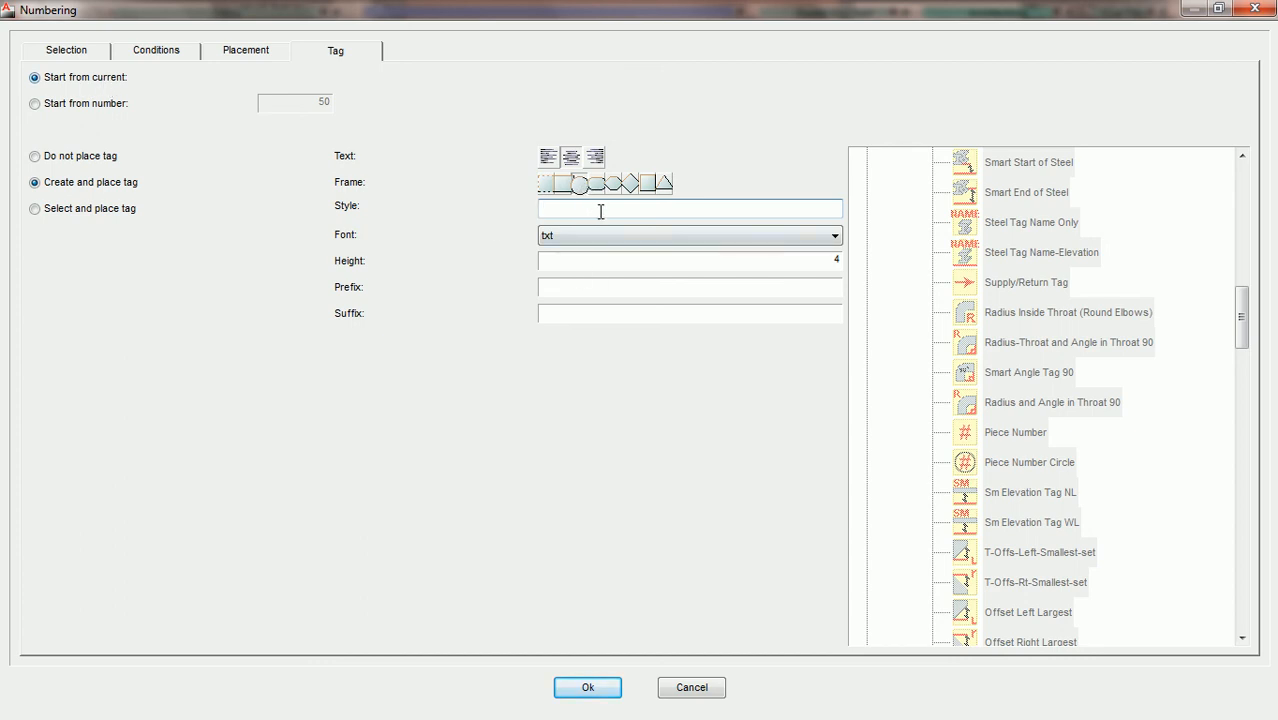
pyautogui.click(573, 291)
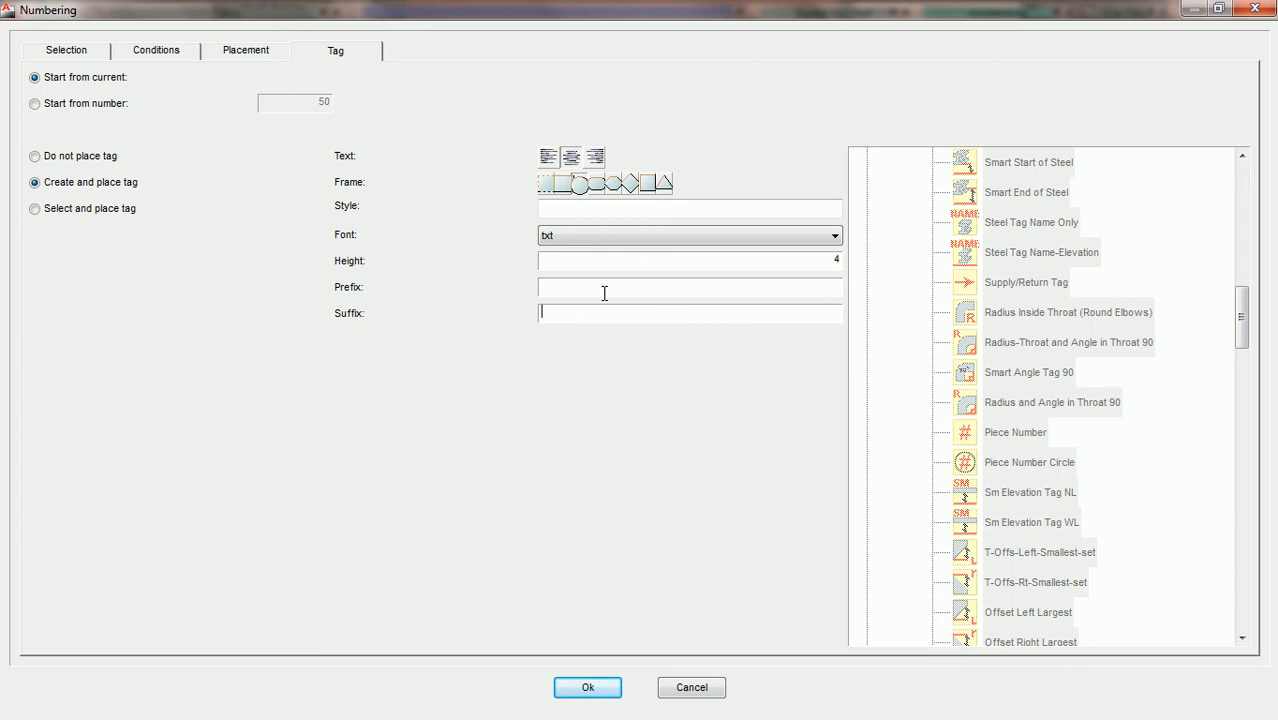
# Run the numbering with the created circular tags, beginning at the first wide duct piece
pyautogui.click(588, 688)
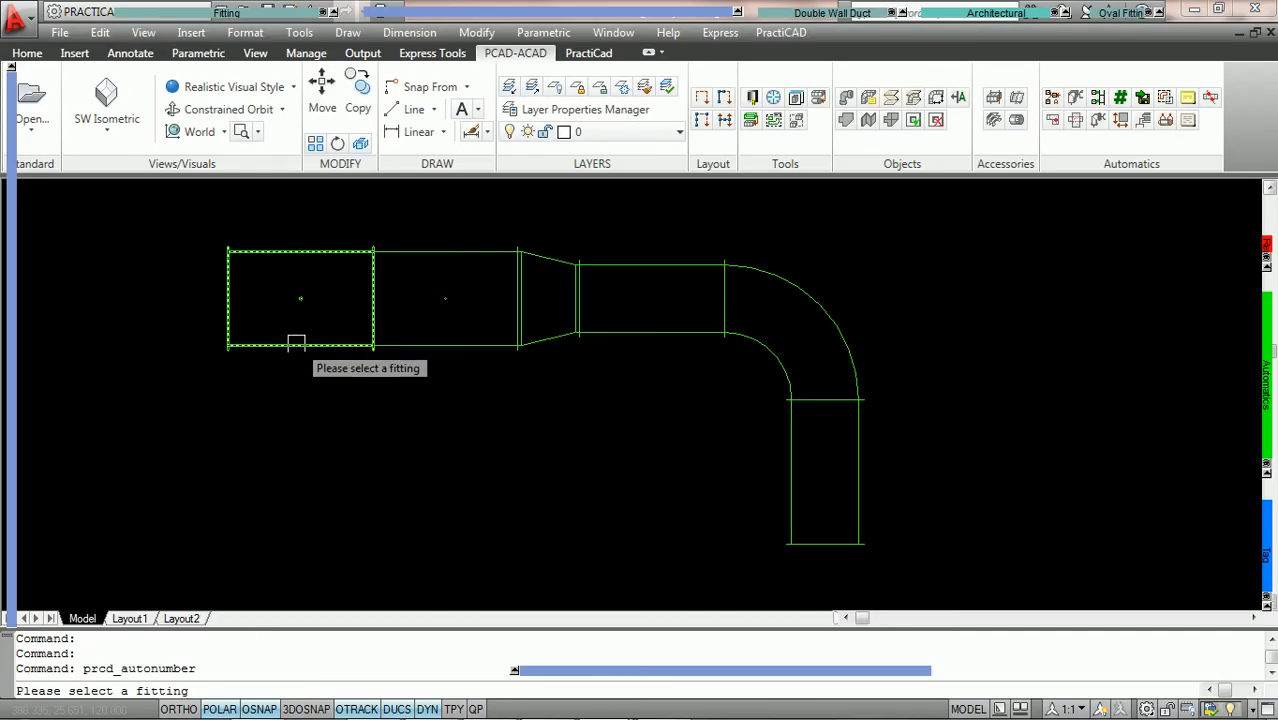
pyautogui.click(286, 346)
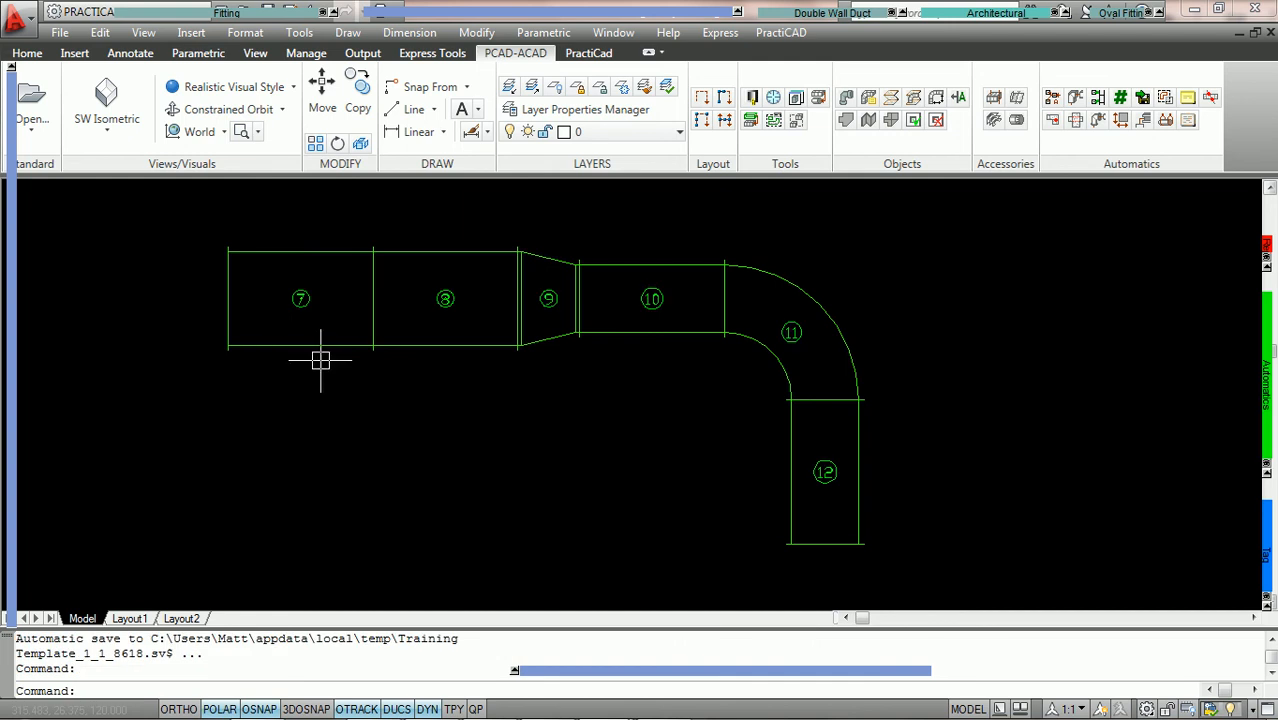
pyautogui.scroll(1, 325, 329)
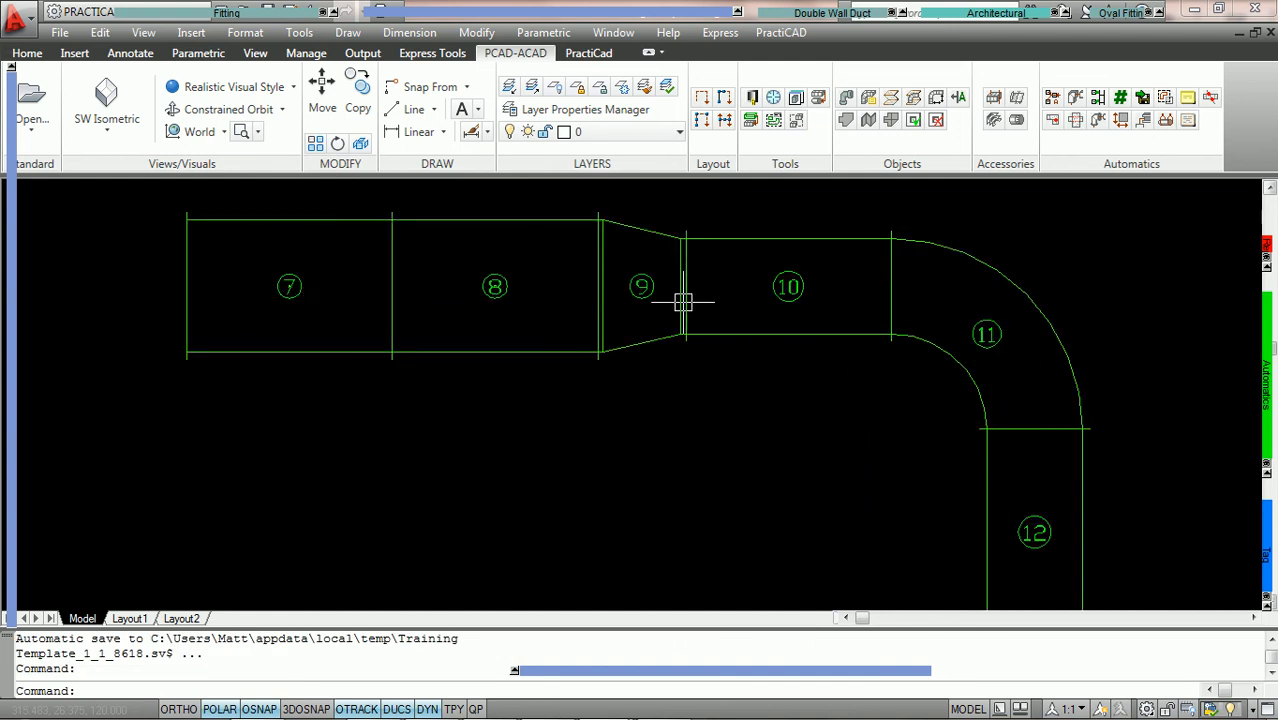
pyautogui.scroll(-3, 987, 400)
pyautogui.moveTo(905, 418); pyautogui.dragTo(833, 387, button='middle')
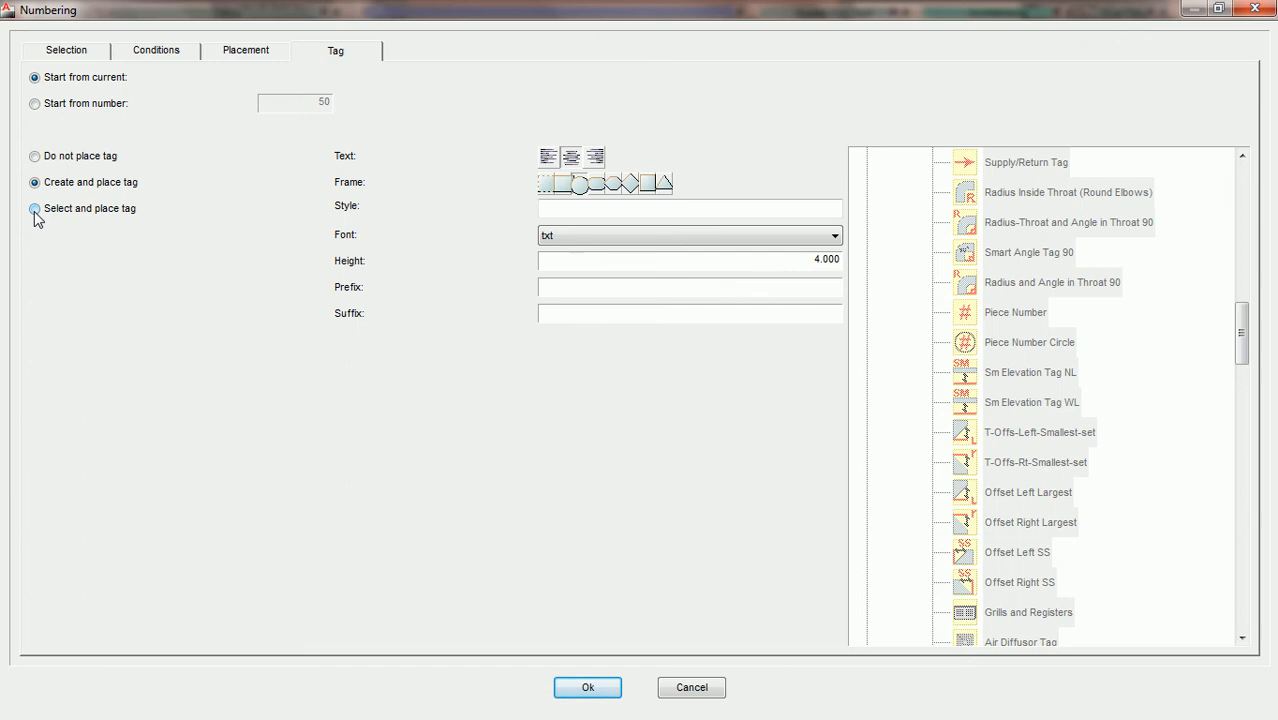
# Number the duct run from the first wide piece using the existing Piece Number Circle tag from the custom PractiCAD Tags
pyautogui.click(35, 210)
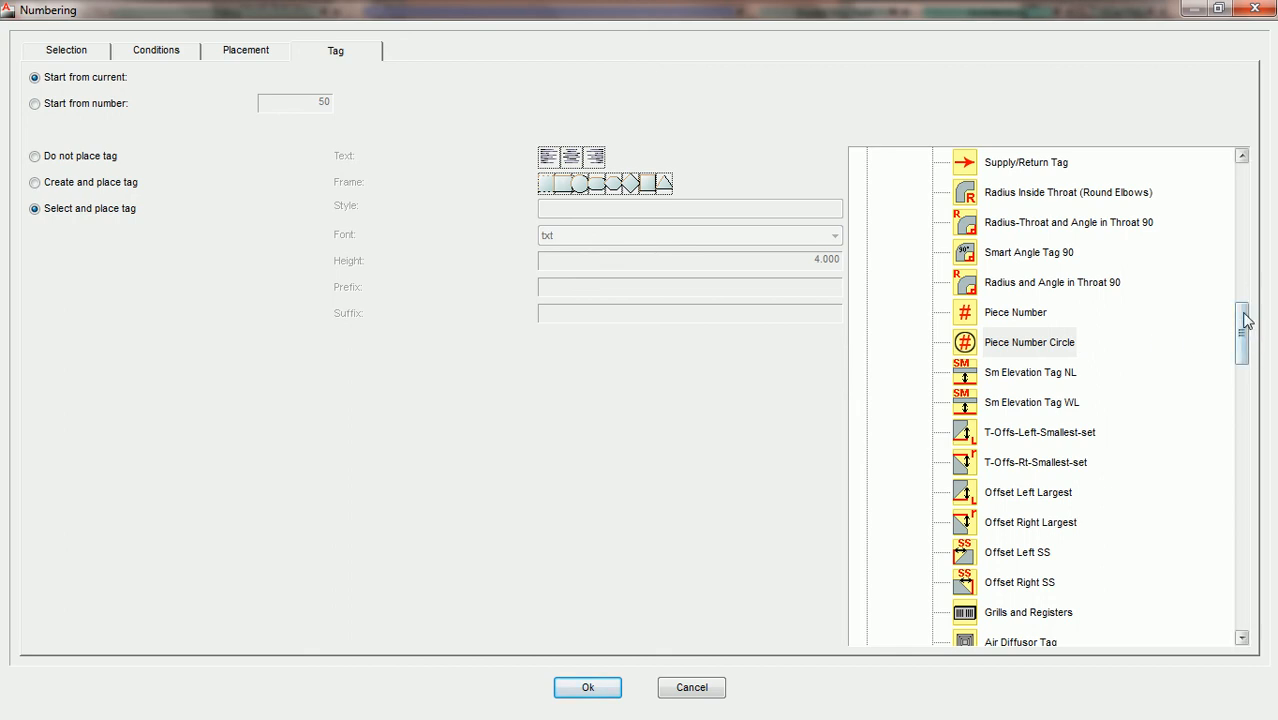
pyautogui.scroll(11, 1045, 333)
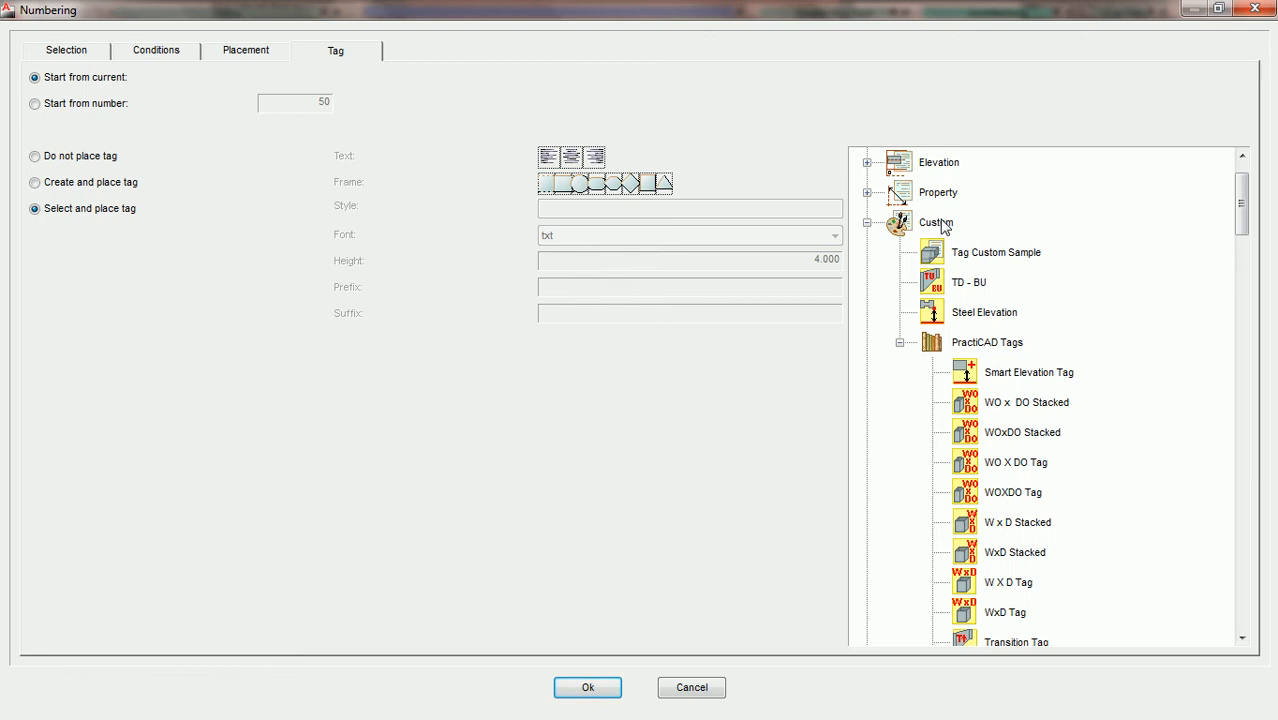
pyautogui.click(900, 343)
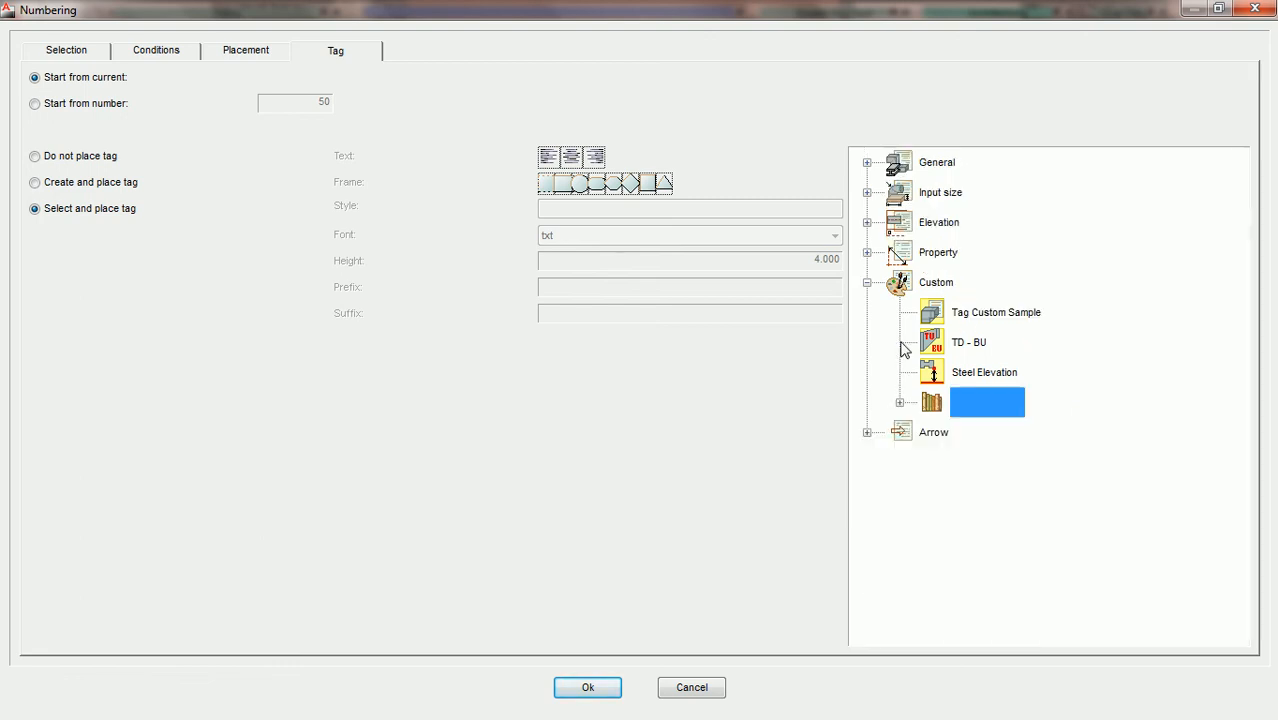
pyautogui.click(900, 403)
pyautogui.scroll(-8, 1100, 314)
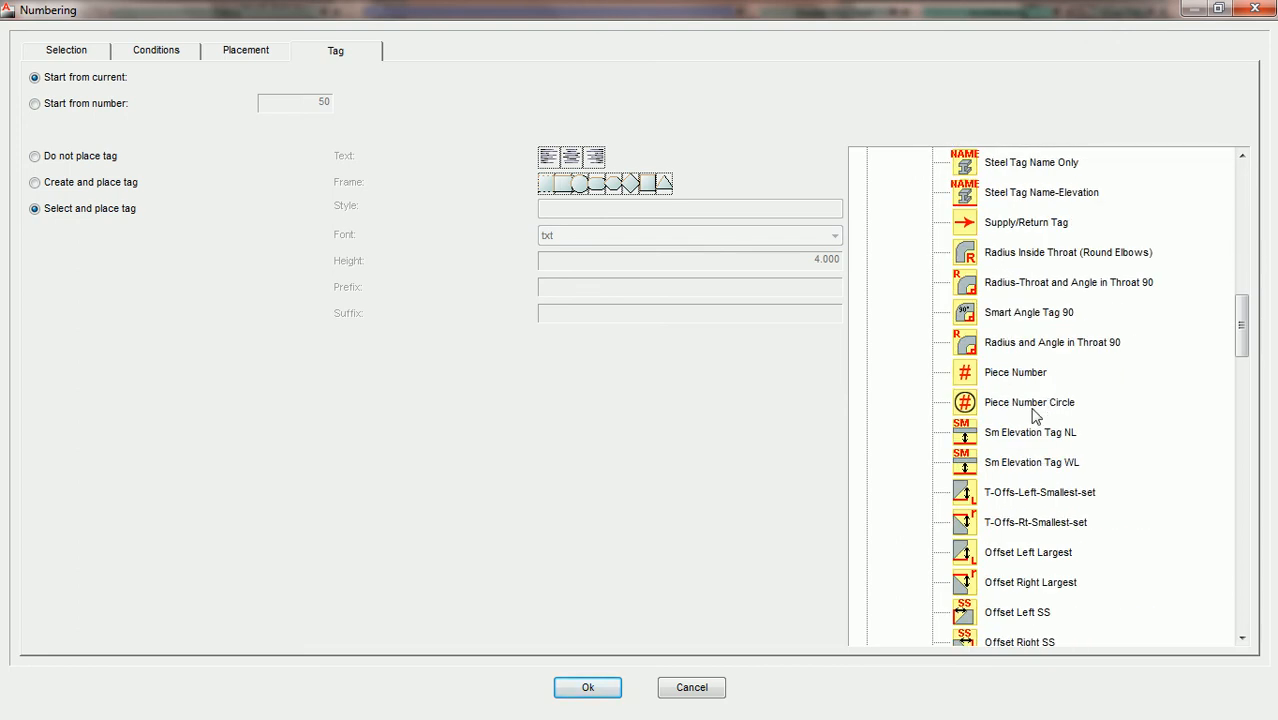
pyautogui.click(1025, 408)
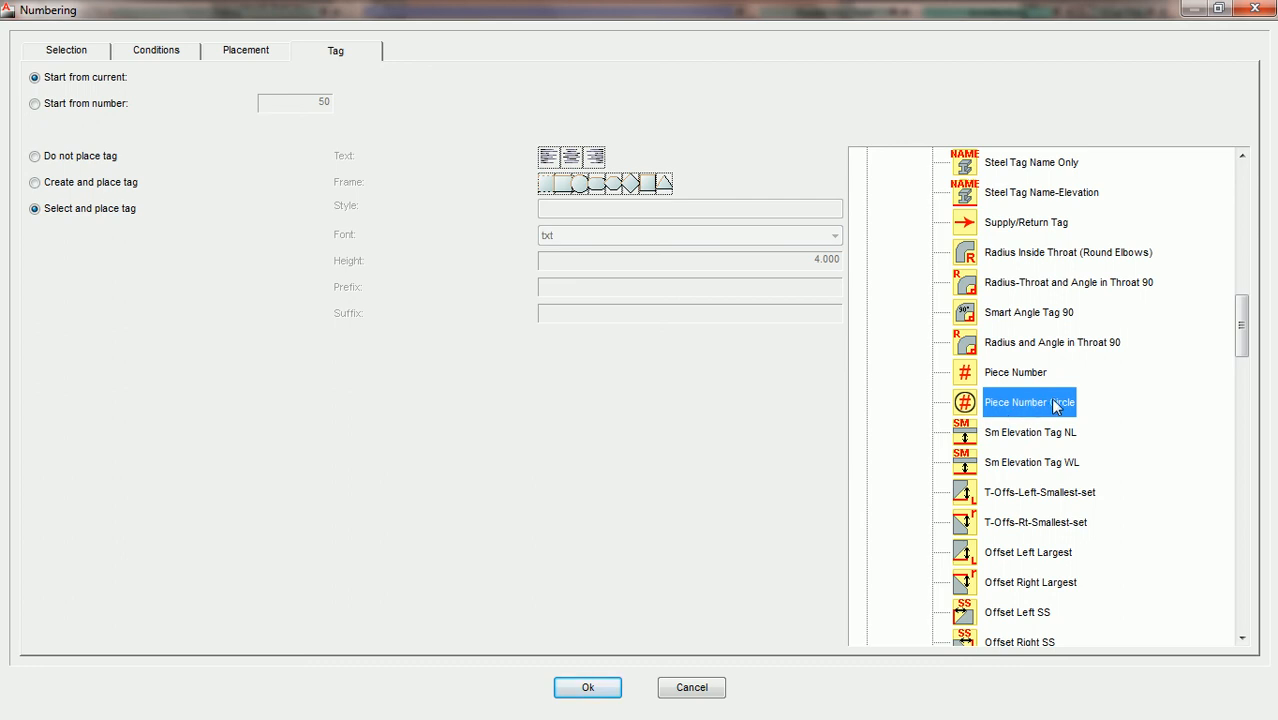
pyautogui.click(588, 687)
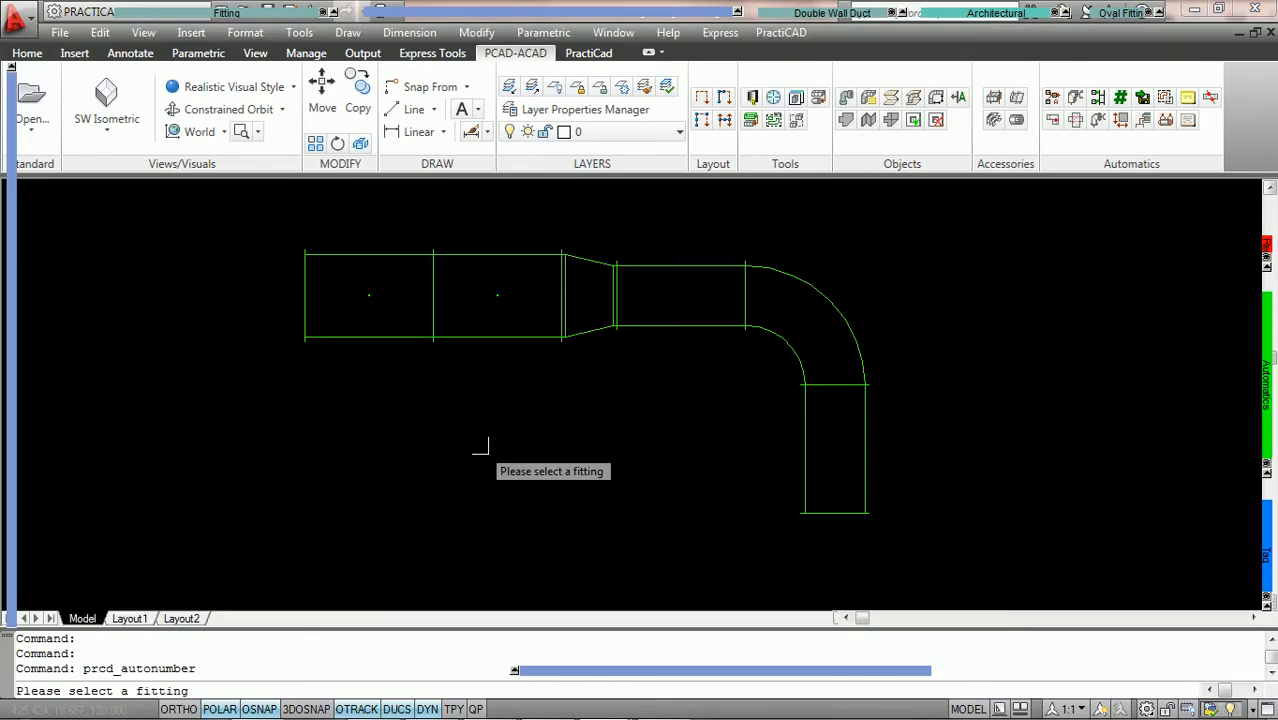
pyautogui.click(365, 338)
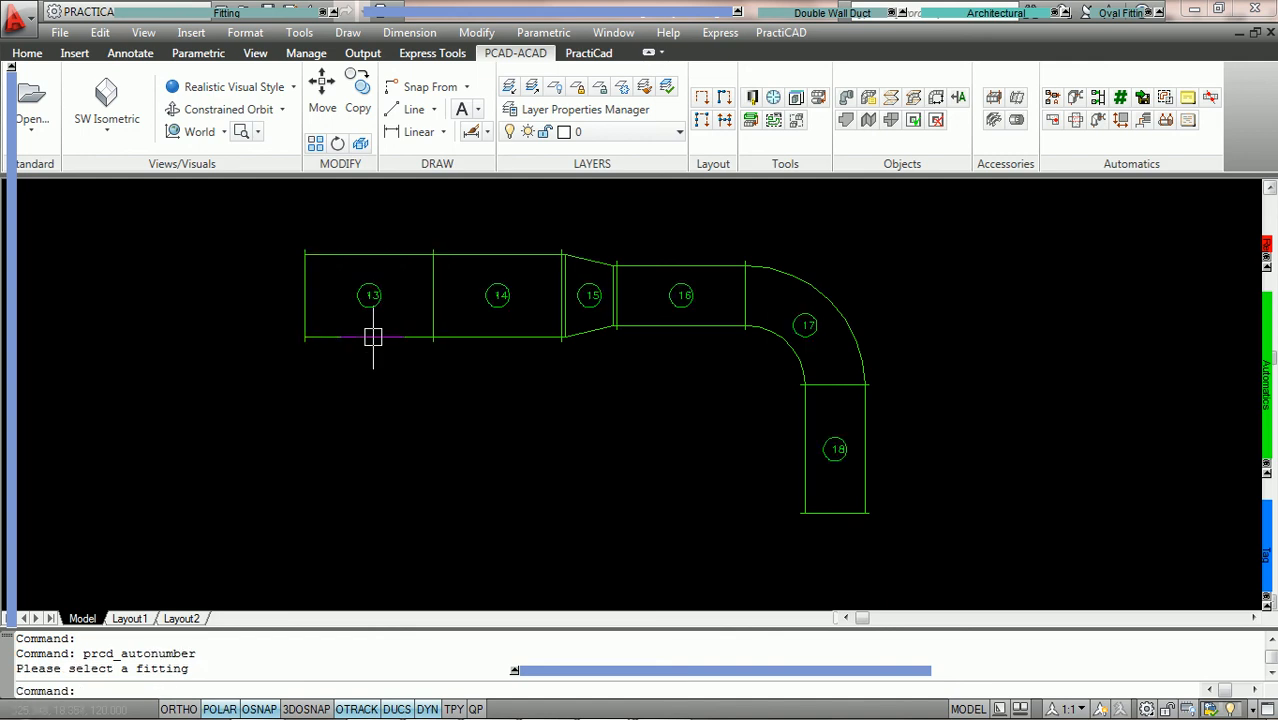
# Open the properties of the piece number tag on the transition
pyautogui.scroll(2, 356, 321)
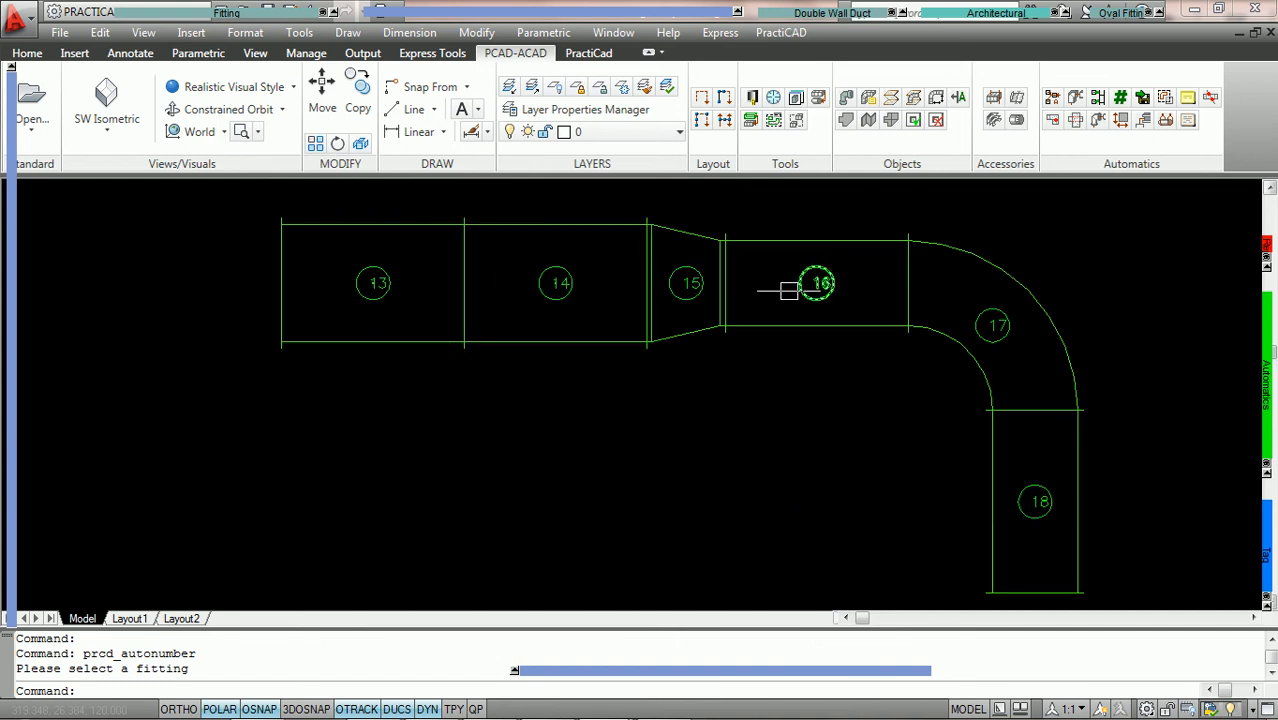
pyautogui.moveTo(797, 312); pyautogui.dragTo(646, 302, button='middle')
pyautogui.click(535, 273)
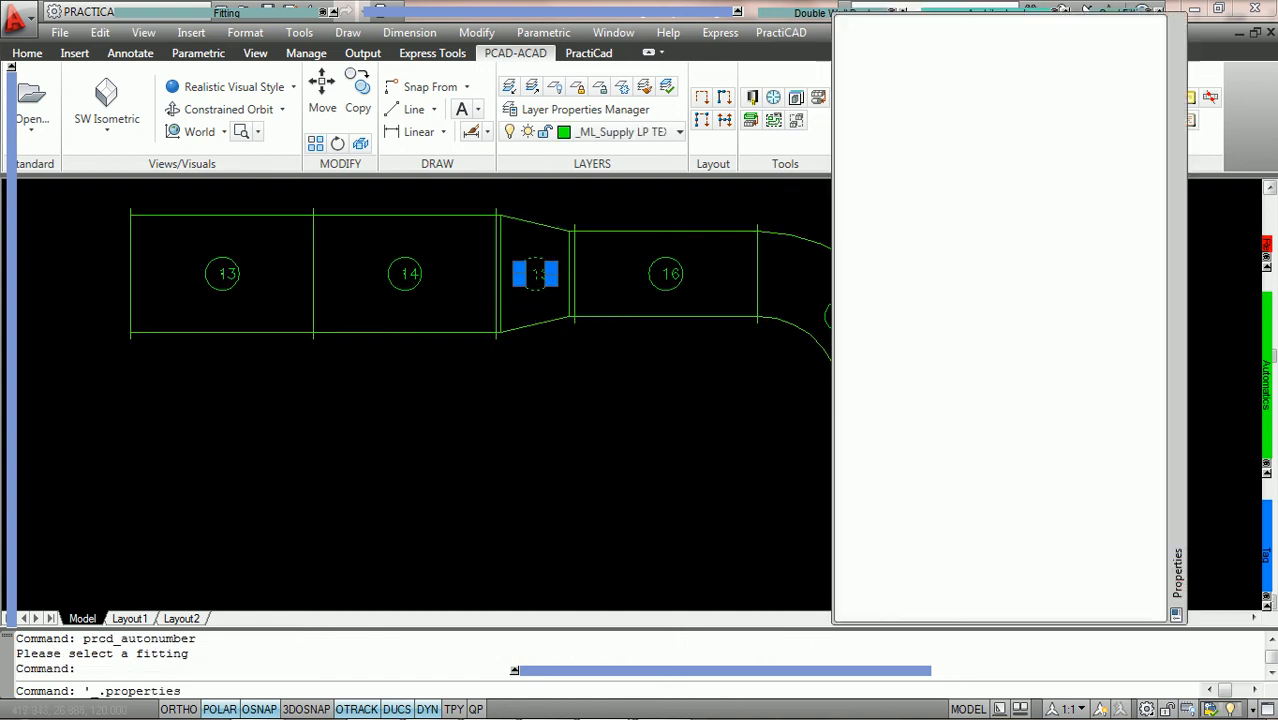